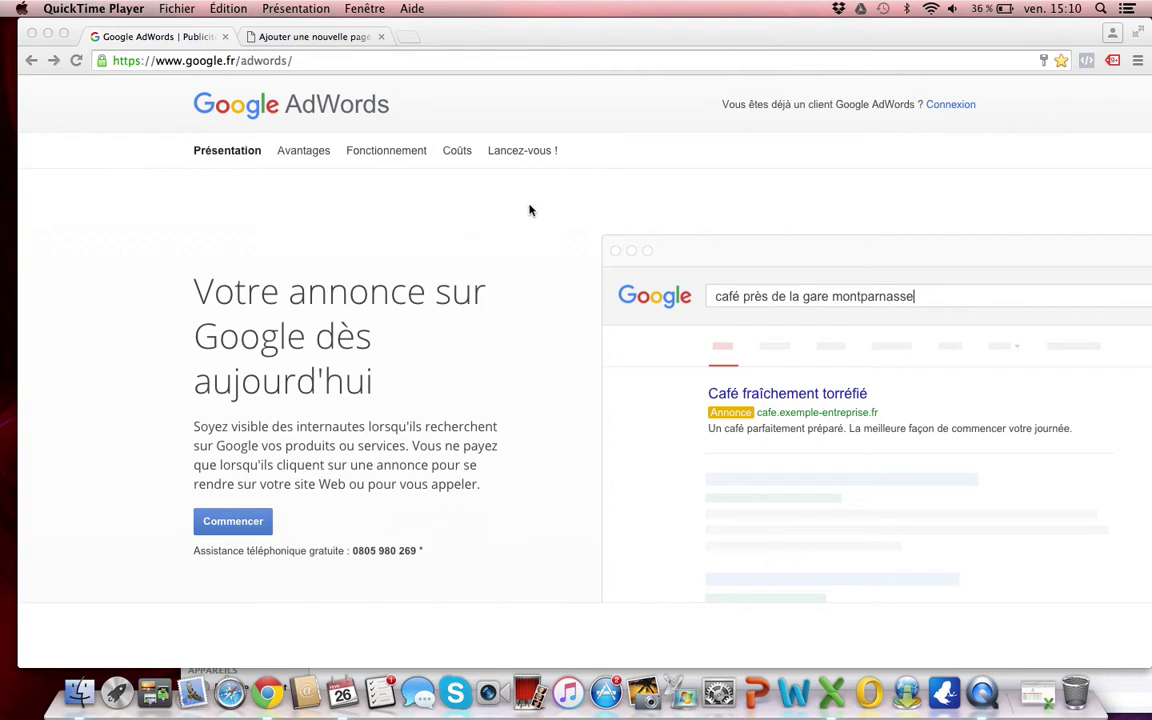
# Sign in to the existing Google AdWords account by entering the account password.
pyautogui.click(918, 104)
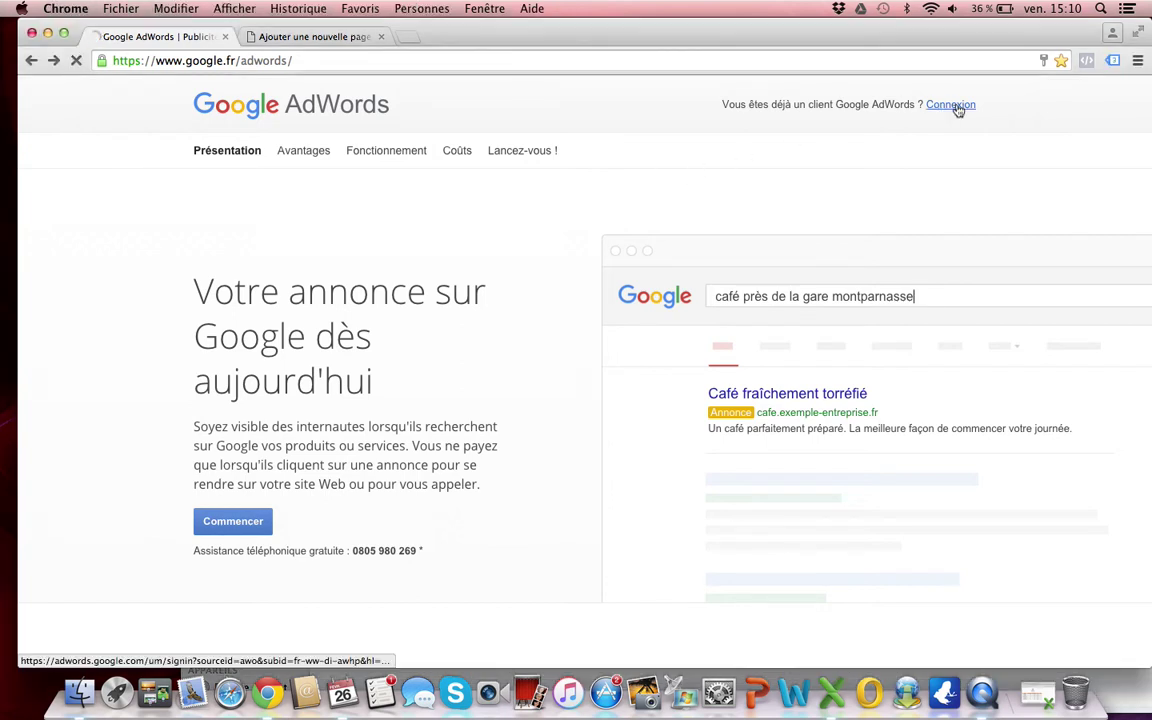
pyautogui.click(952, 104)
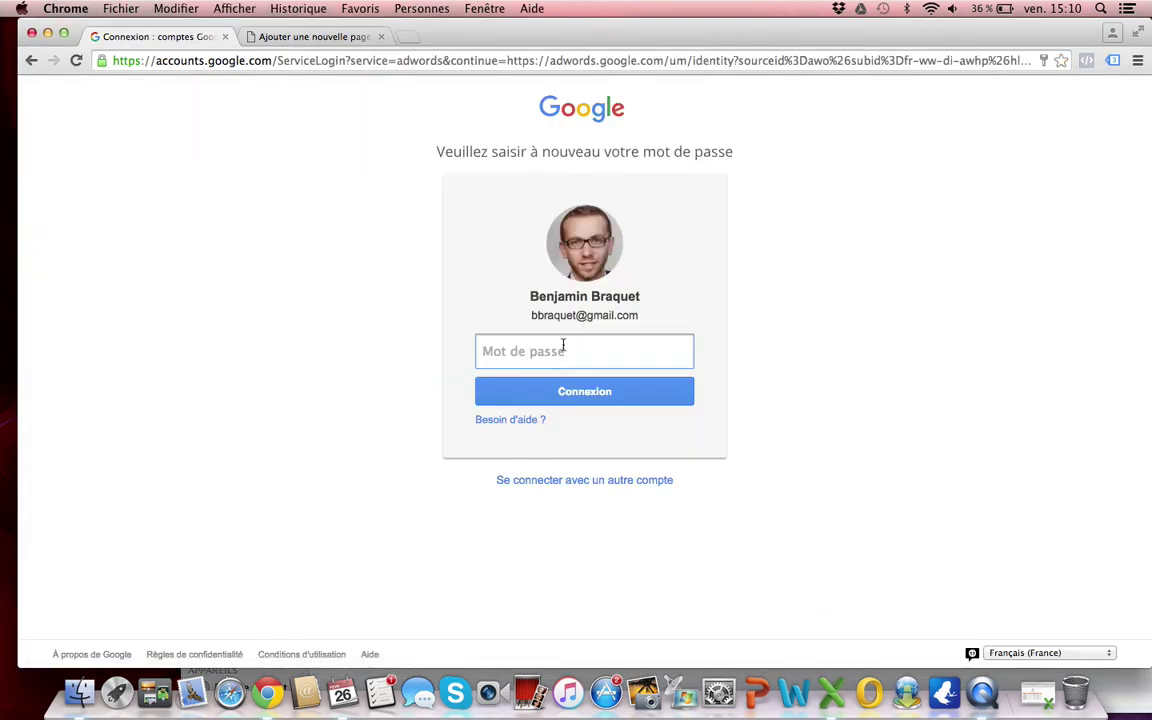
pyautogui.write('••••••••')
pyautogui.click(621, 400)
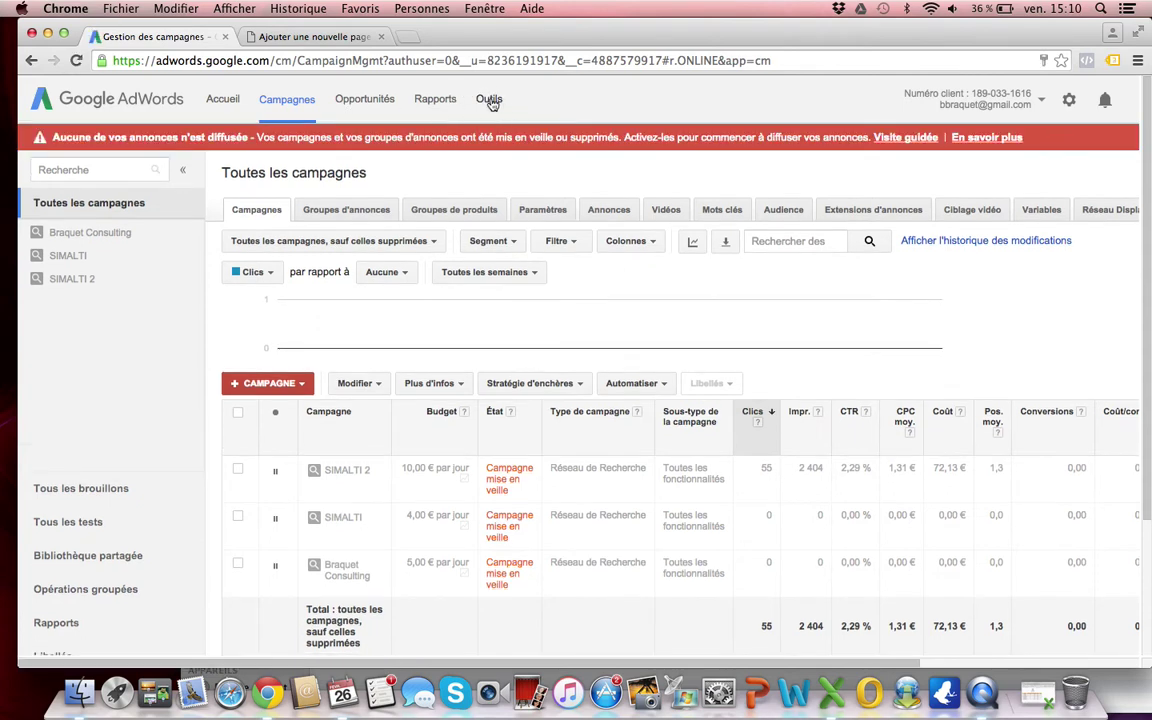
# Open the keyword planning tool and expand the option for getting search volume data and trends.
pyautogui.click(490, 100)
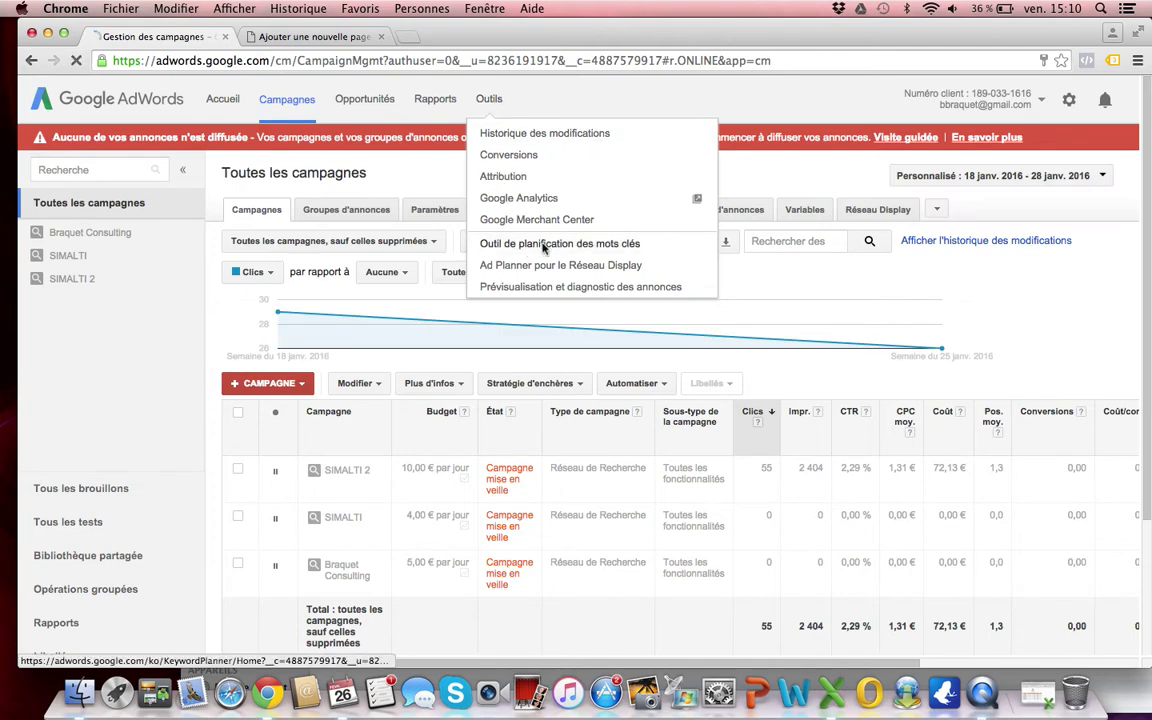
pyautogui.click(543, 245)
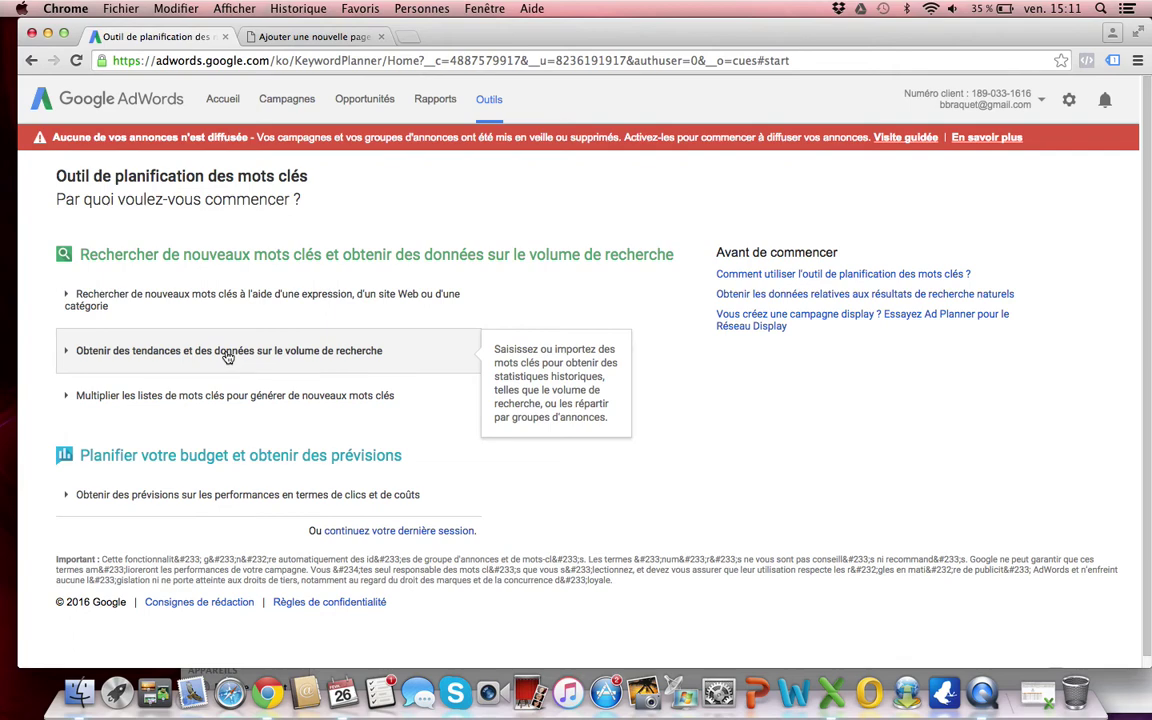
pyautogui.click(228, 352)
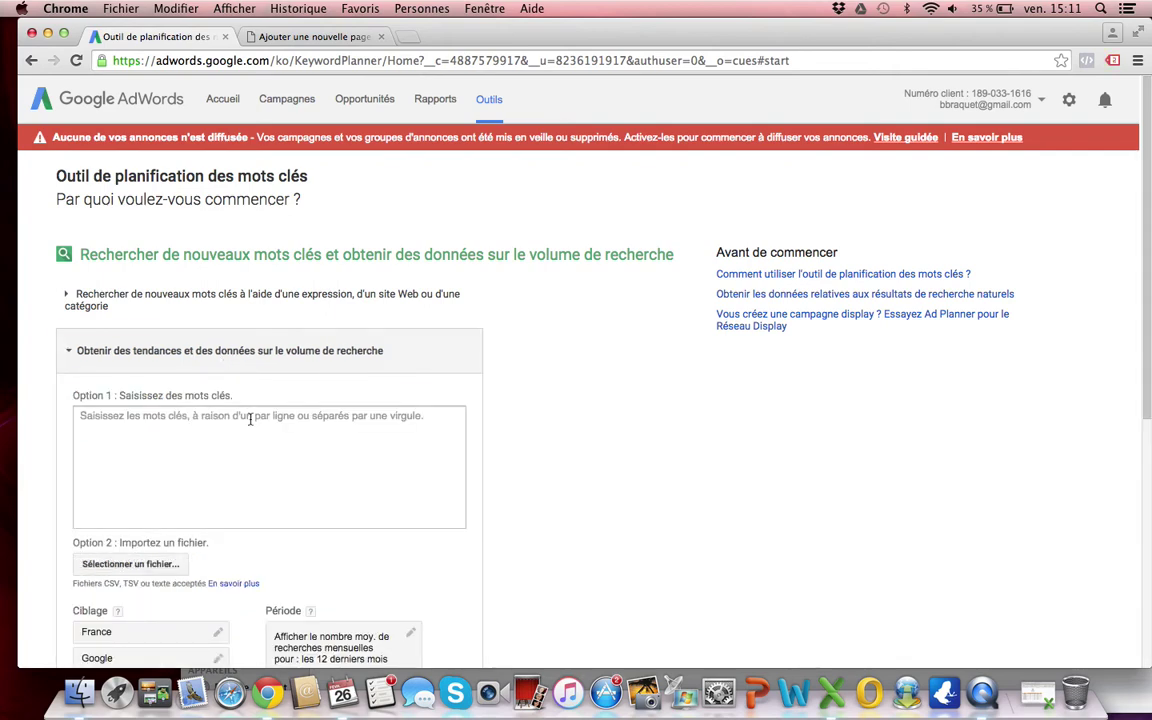
# Replace France with the city of Marseille, Provence-Alpes-Côte d'Azur, as the targeted geographic area.
pyautogui.scroll(-2, 250, 419)
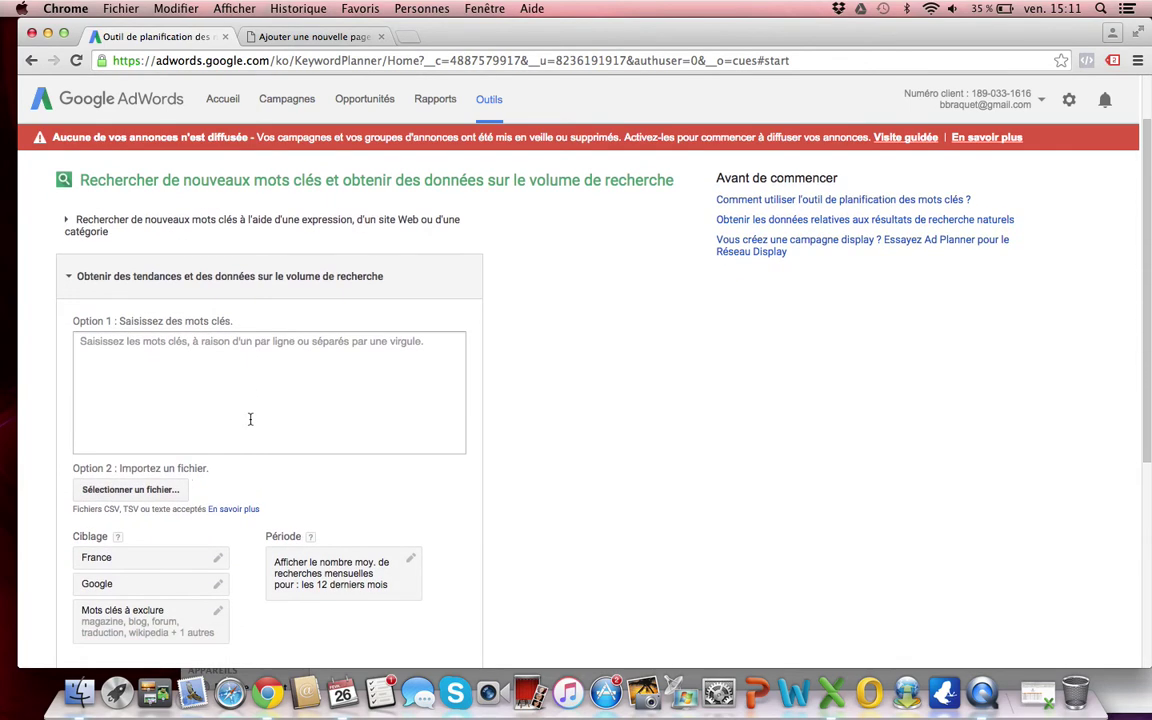
pyautogui.scroll(-2, 250, 419)
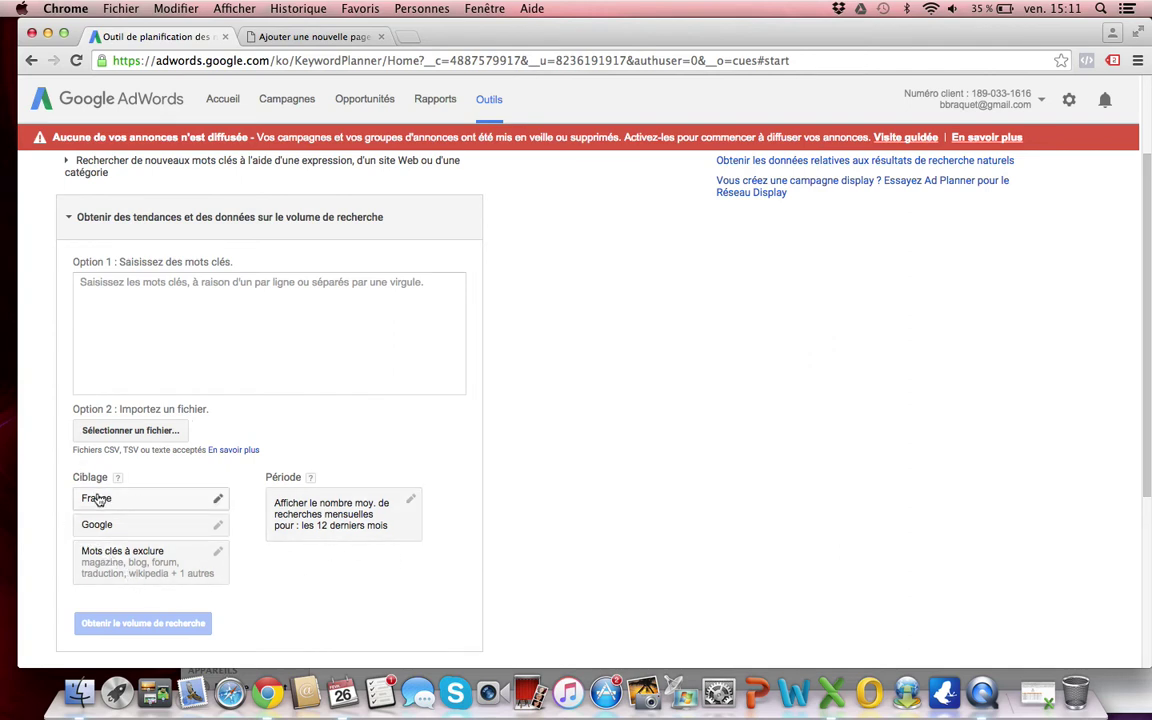
pyautogui.click(217, 502)
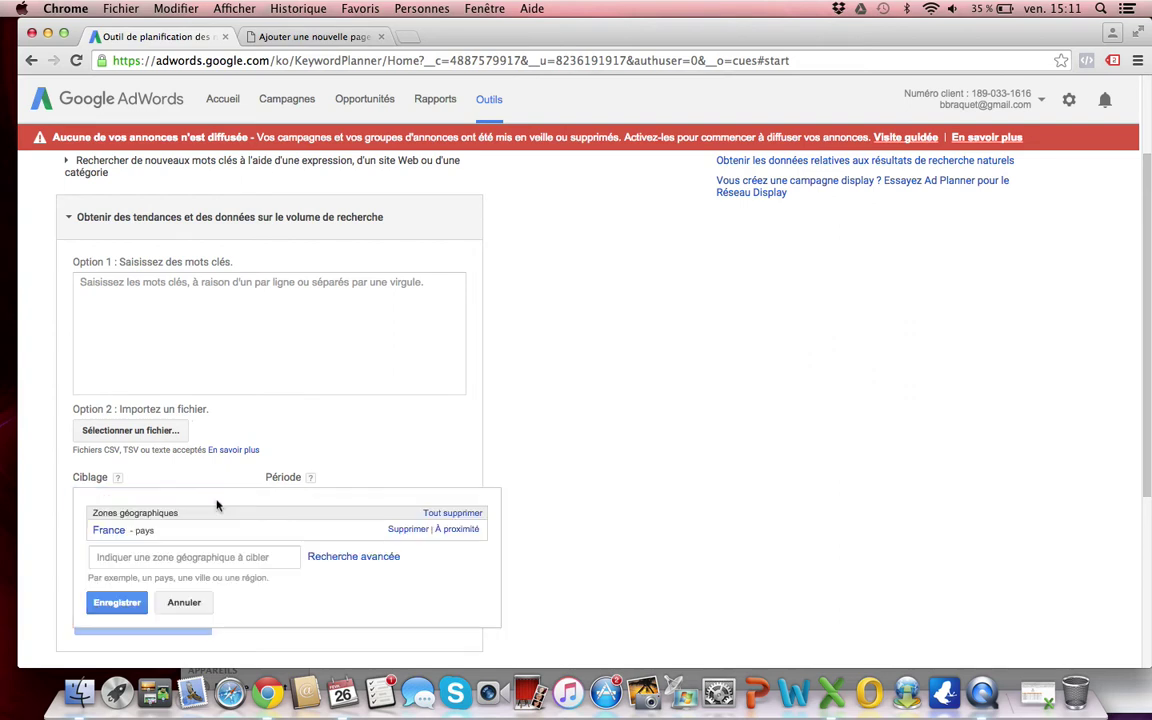
pyautogui.click(407, 529)
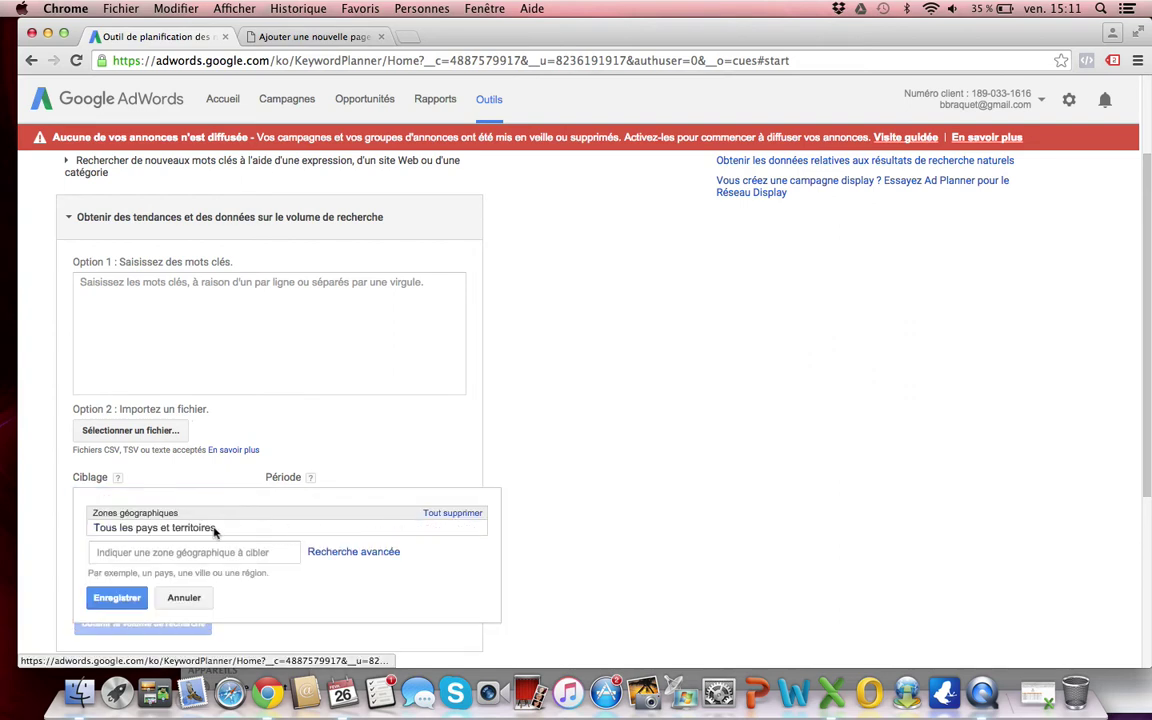
pyautogui.click(158, 553)
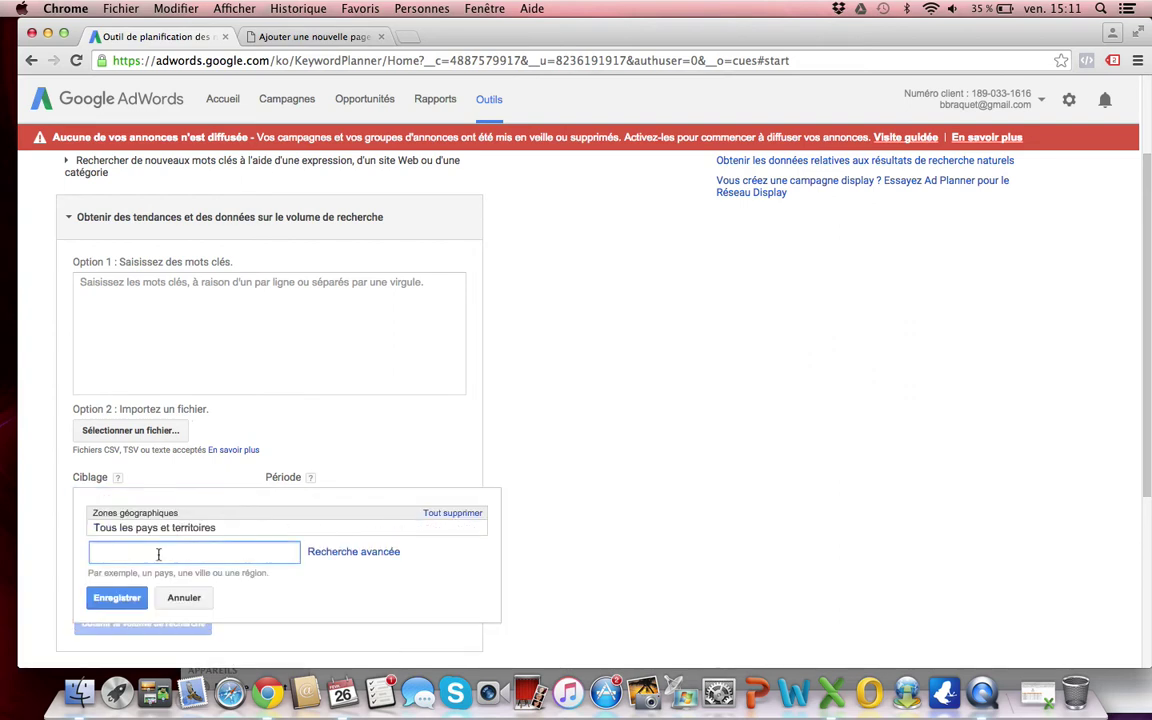
pyautogui.write('Marseille')
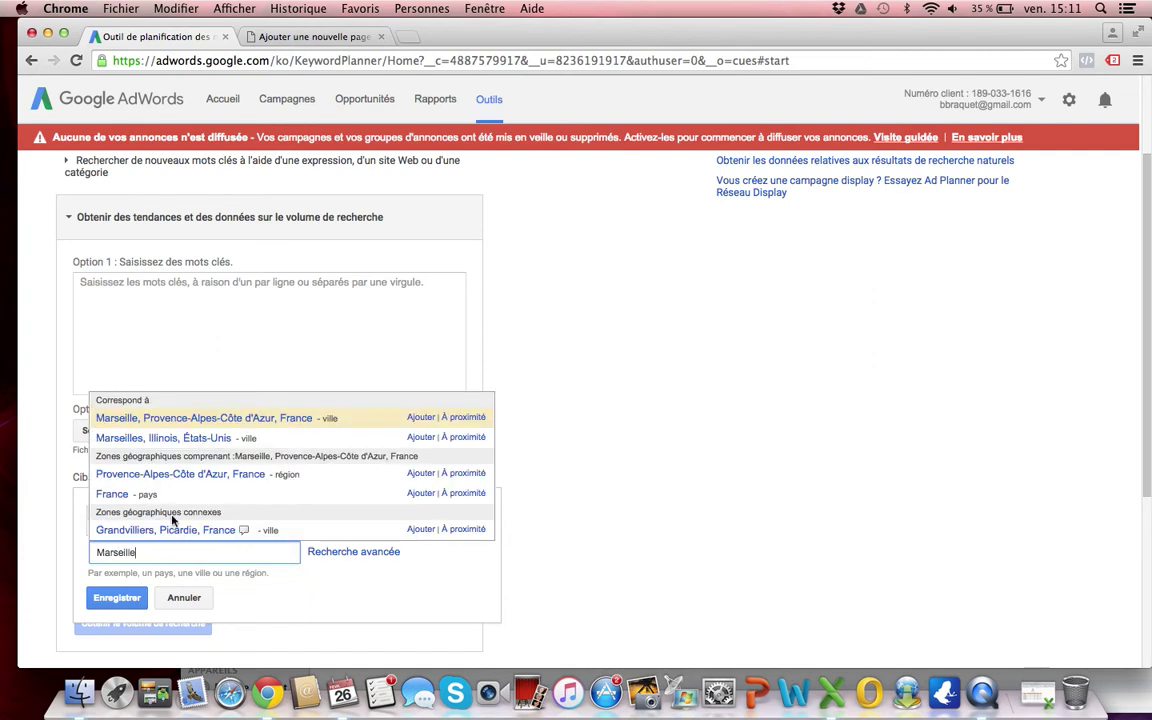
pyautogui.click(236, 419)
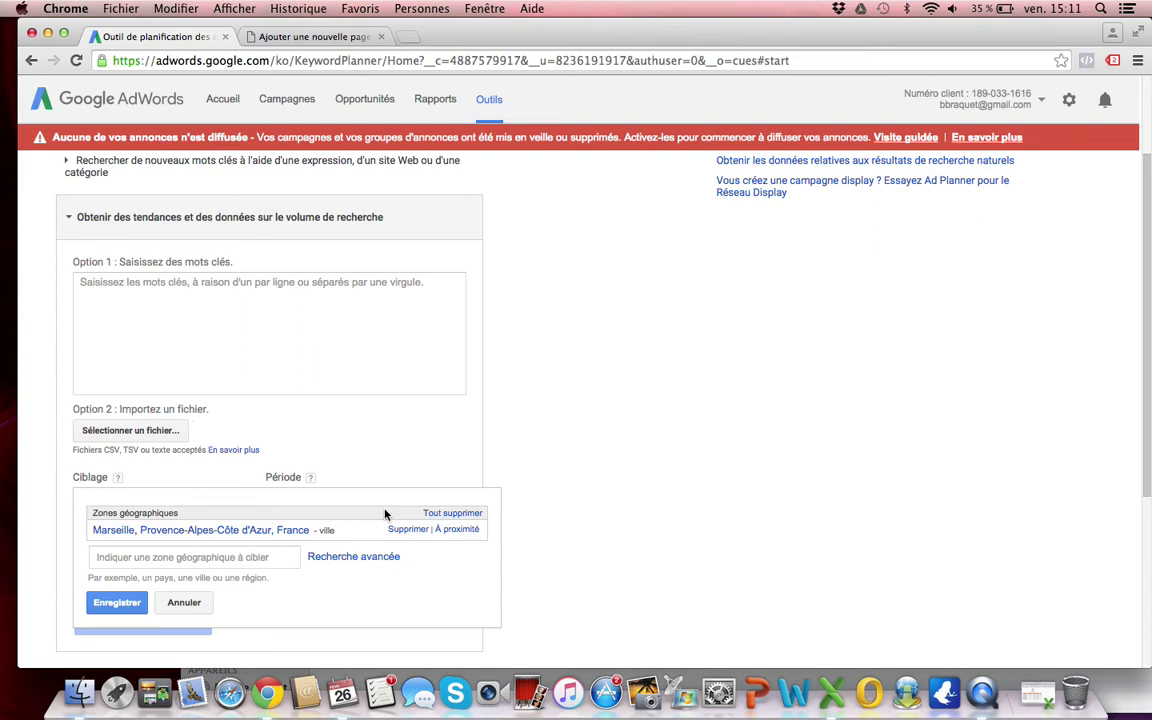
# Replace Marseille with the country États-Unis as the targeted geographic area.
pyautogui.click(405, 529)
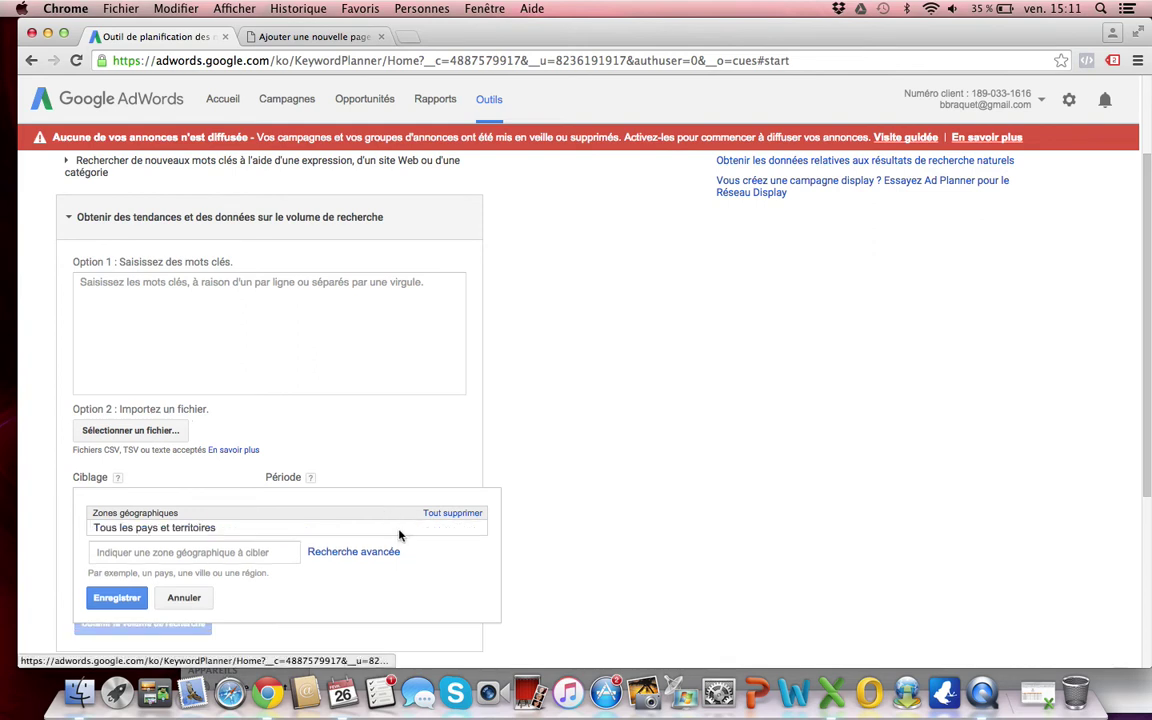
pyautogui.click(168, 553)
pyautogui.write('Etats')
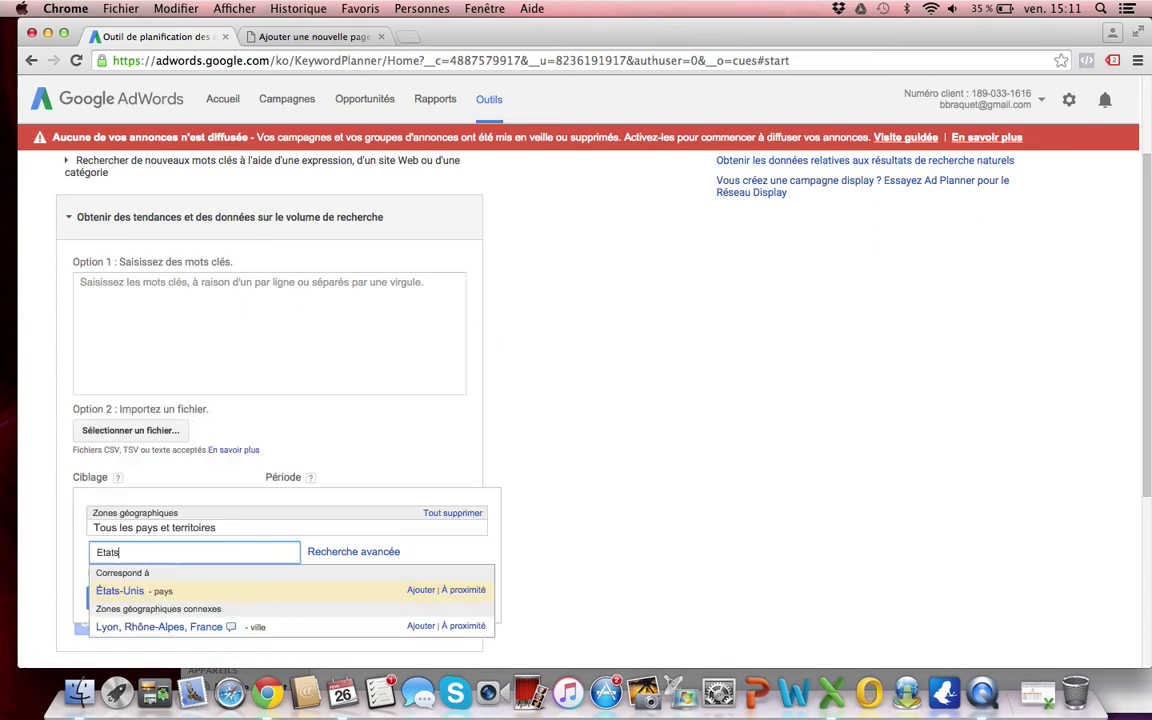
pyautogui.click(118, 591)
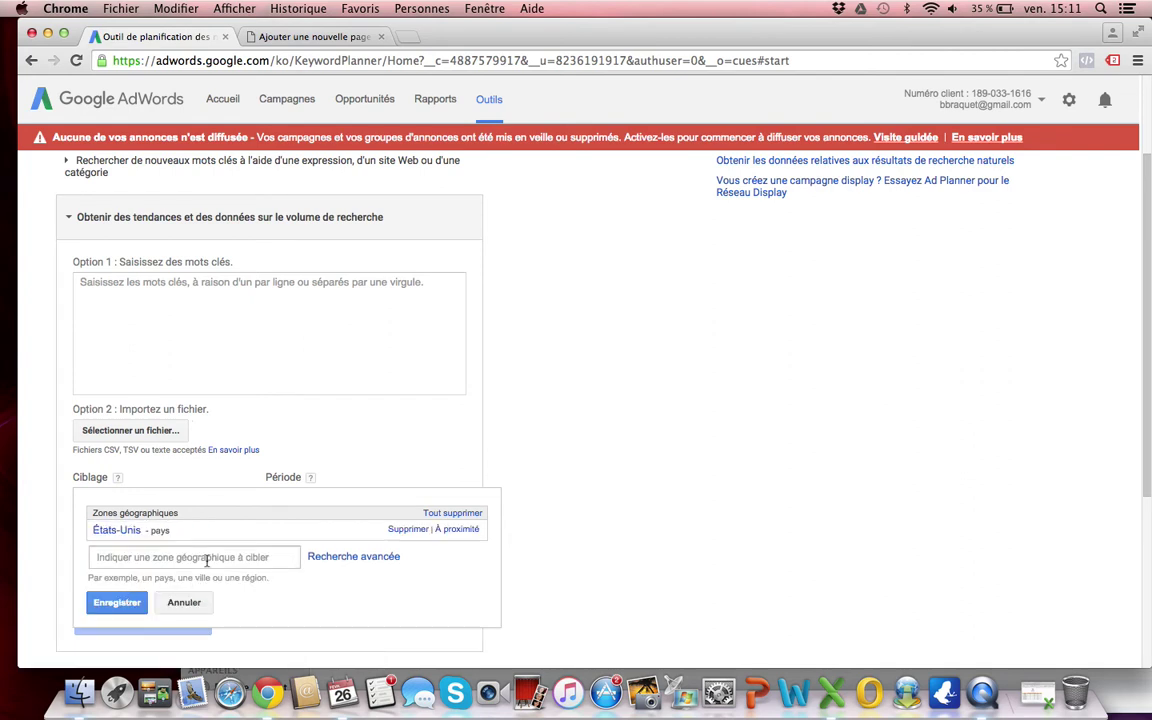
# Replace États-Unis with the country France as the targeted geographic area and save the location targeting.
pyautogui.click(405, 529)
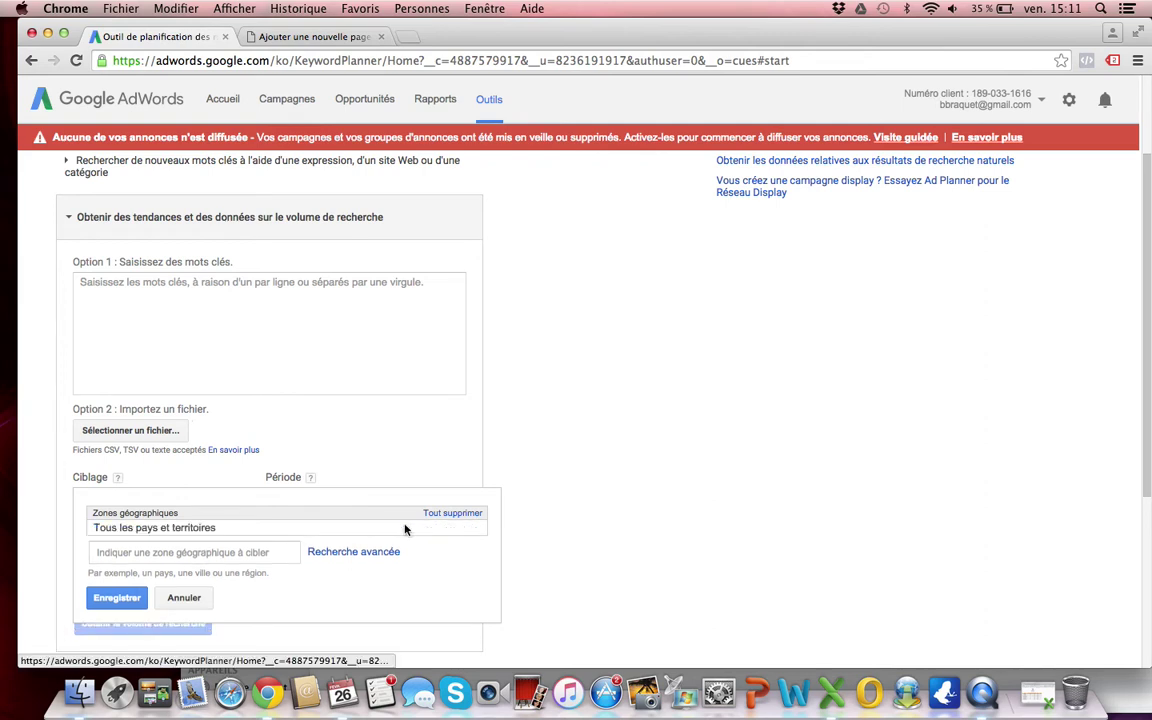
pyautogui.click(185, 552)
pyautogui.write('France')
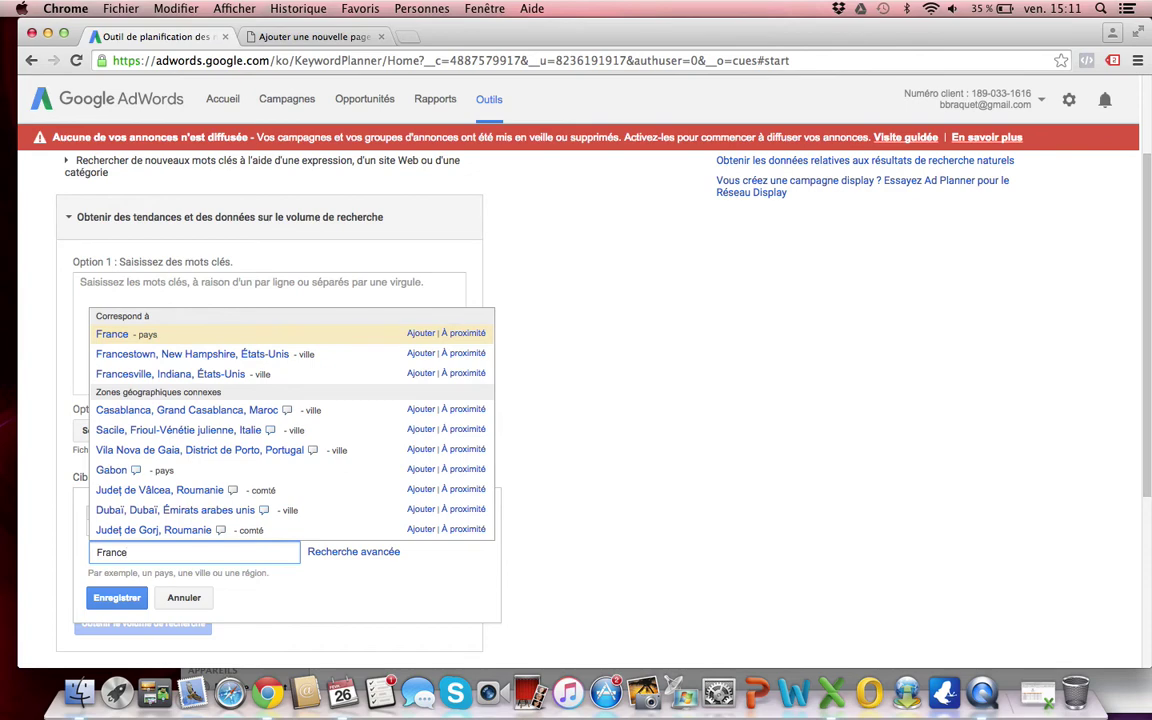
pyautogui.click(112, 335)
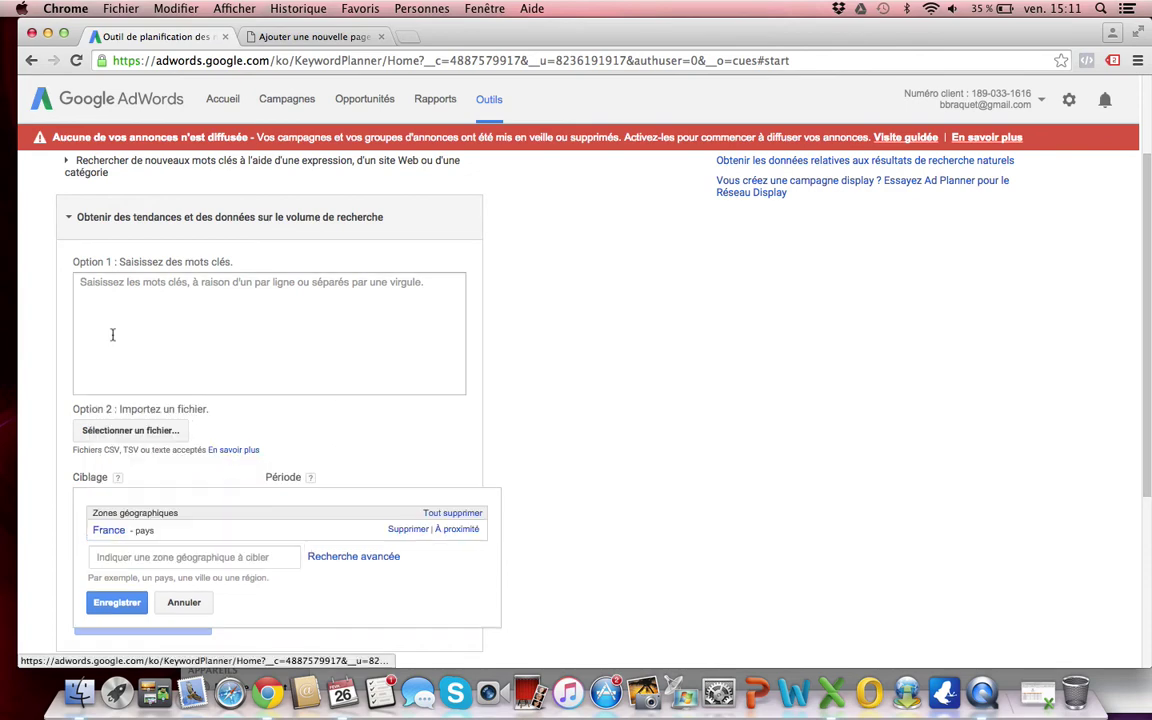
pyautogui.click(124, 604)
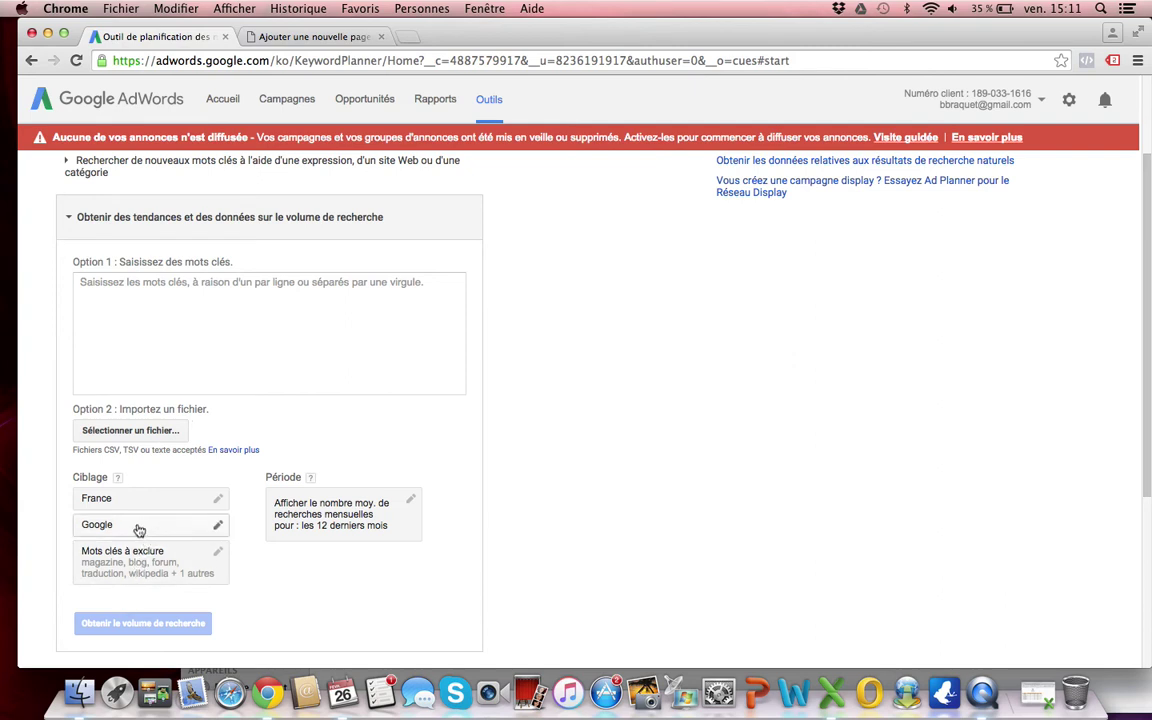
# Review the search network and excluded keyword settings under targeting, saving each one.
pyautogui.click(217, 526)
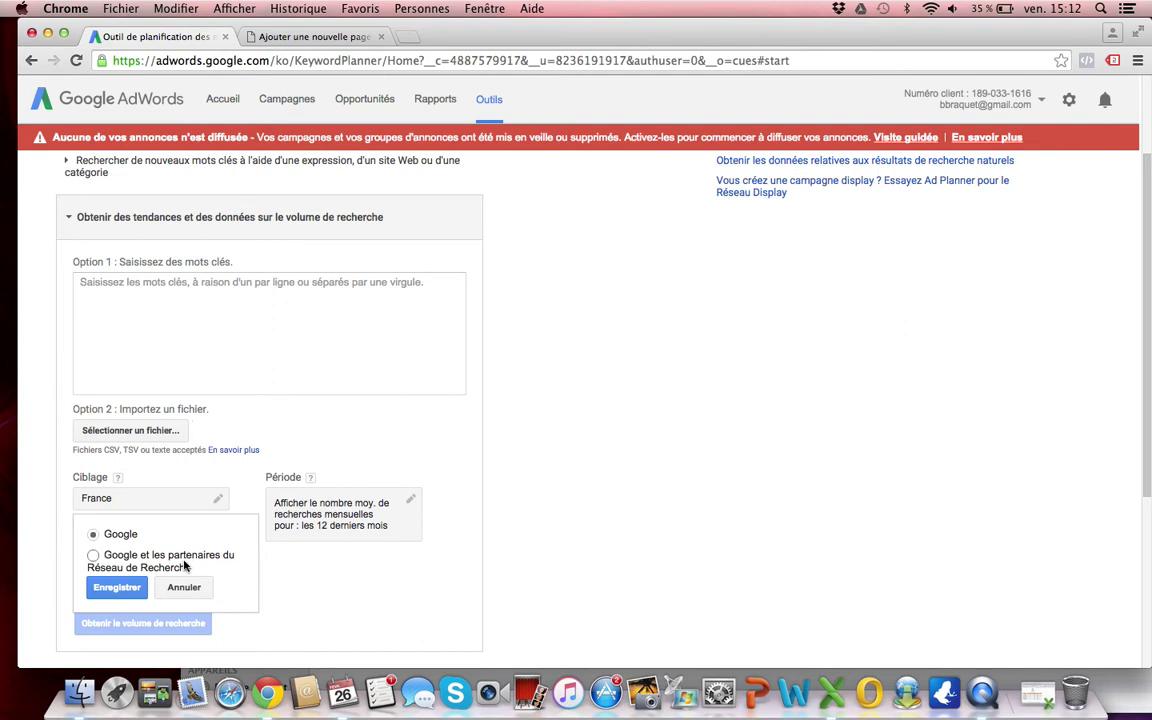
pyautogui.click(116, 590)
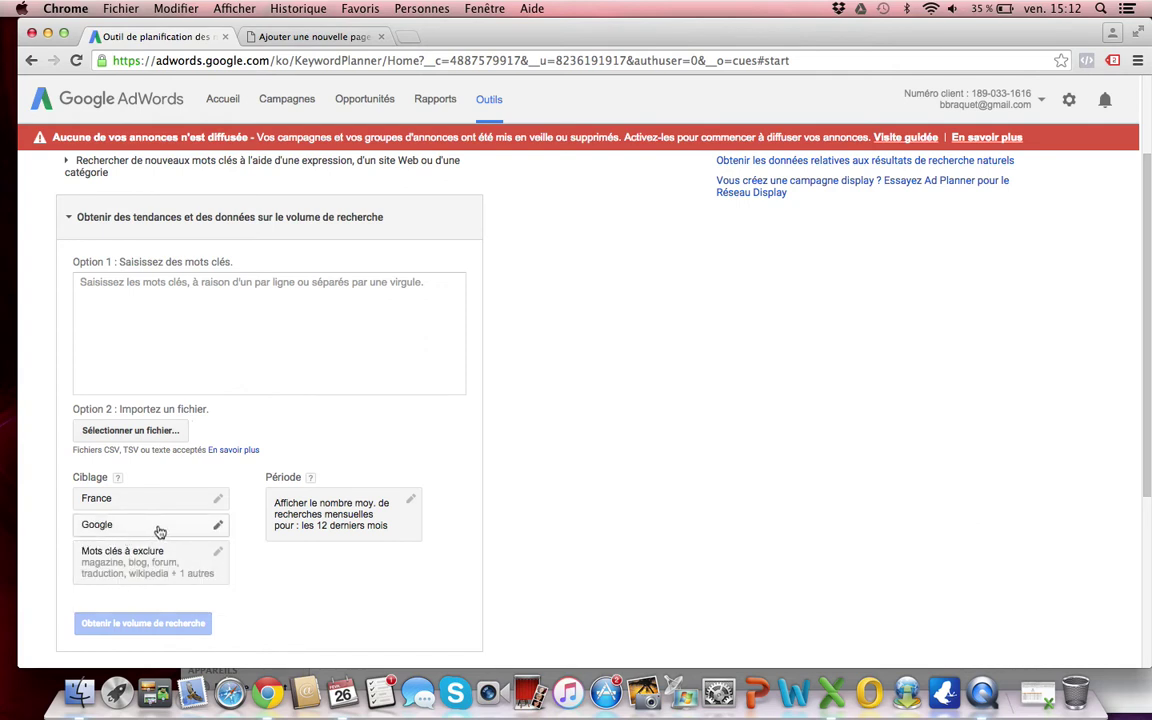
pyautogui.click(217, 553)
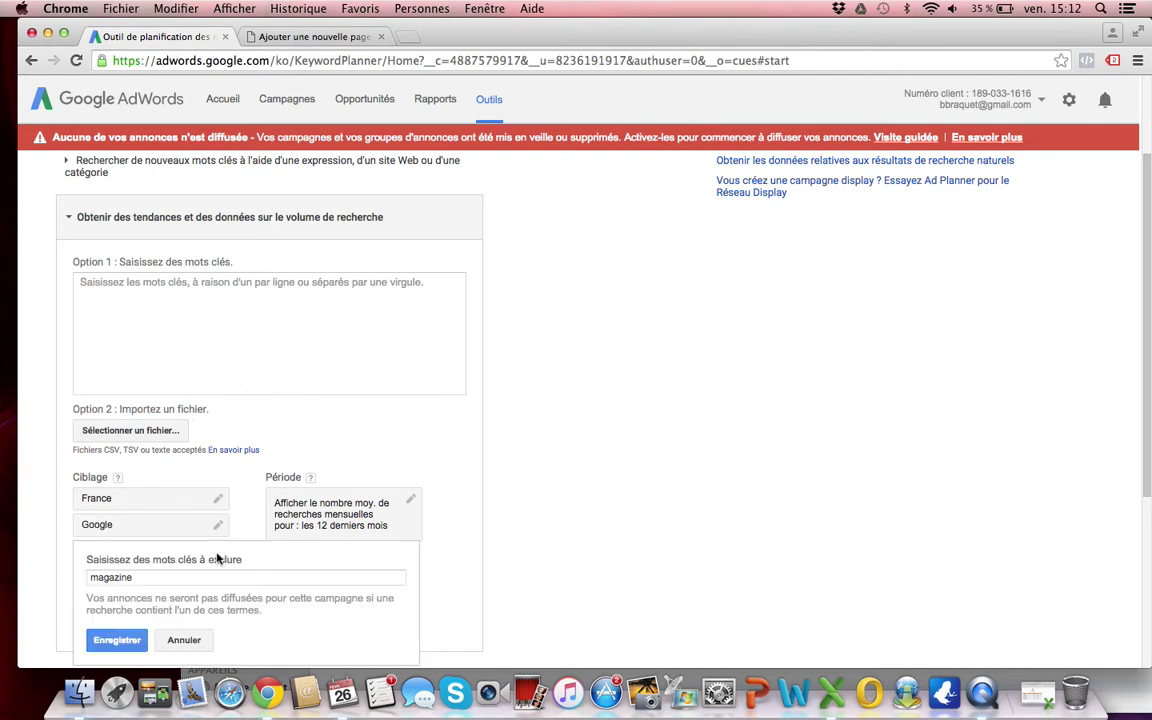
pyautogui.scroll(-2, 217, 559)
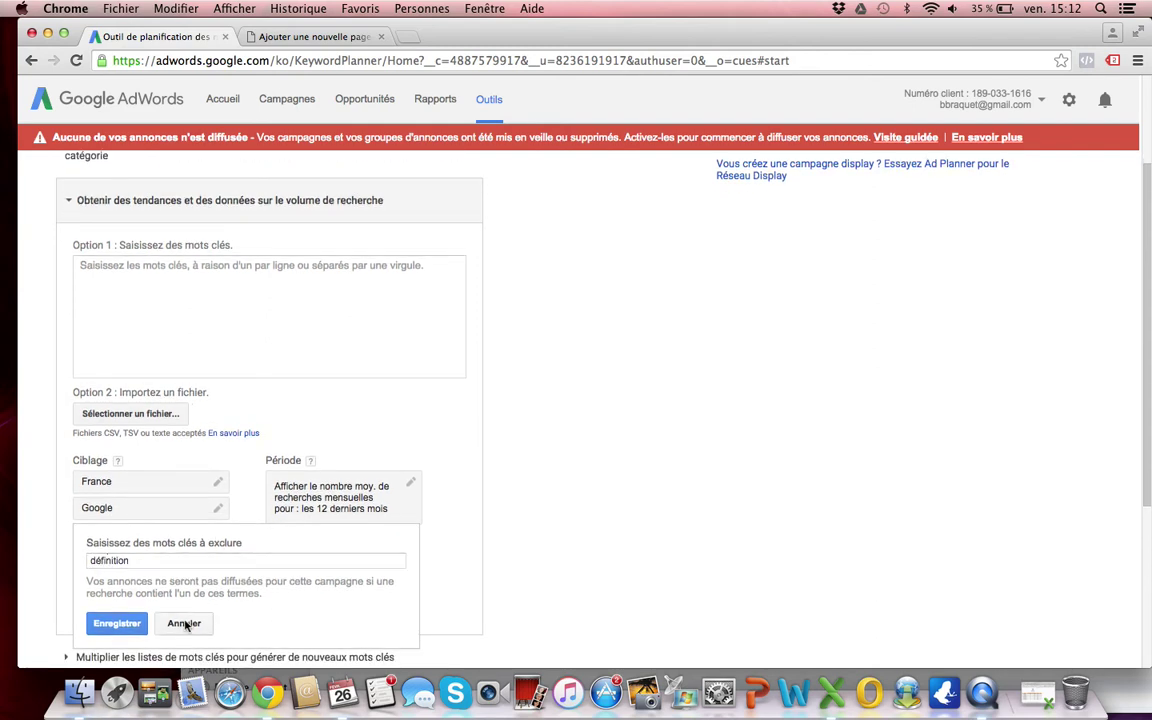
pyautogui.click(120, 624)
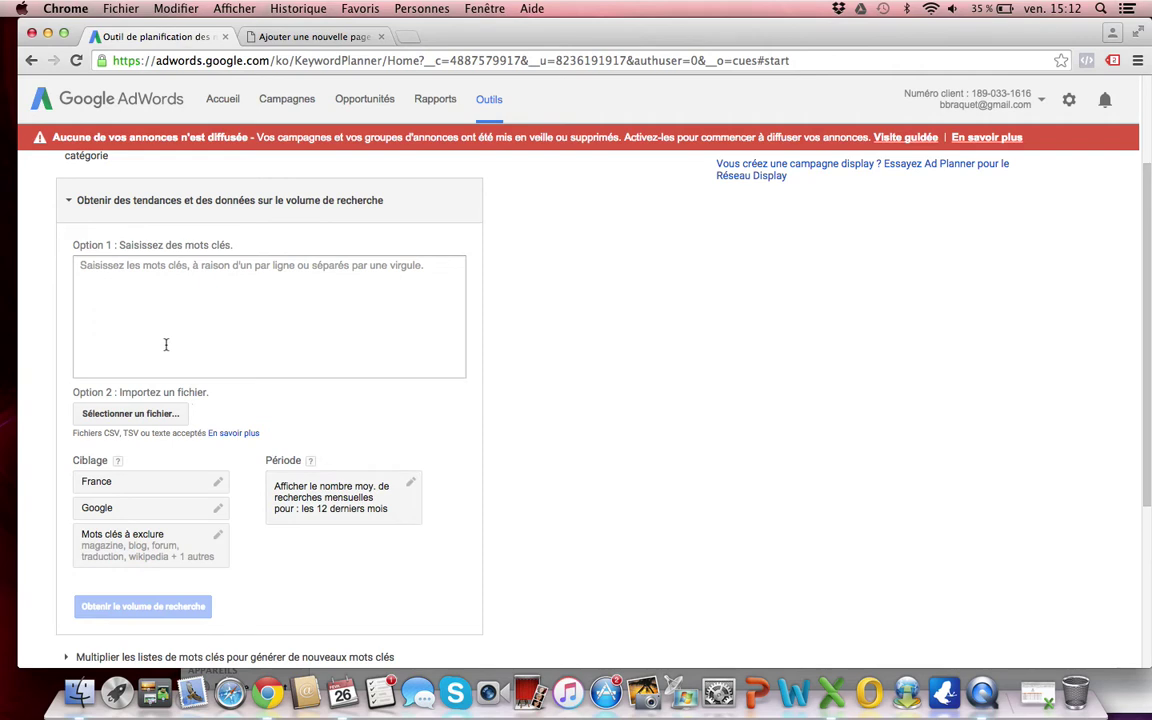
# Get the search volume for the keyword "ecole de danse" and examine its monthly search trend.
pyautogui.click(148, 274)
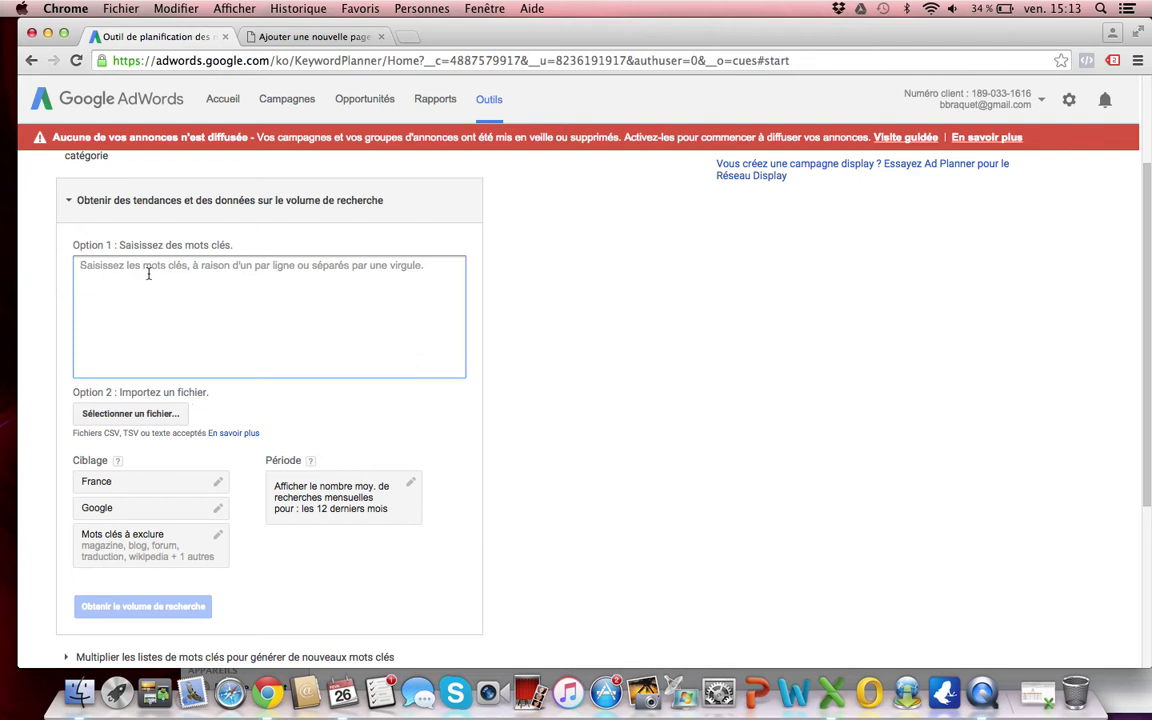
pyautogui.write('ecole de')
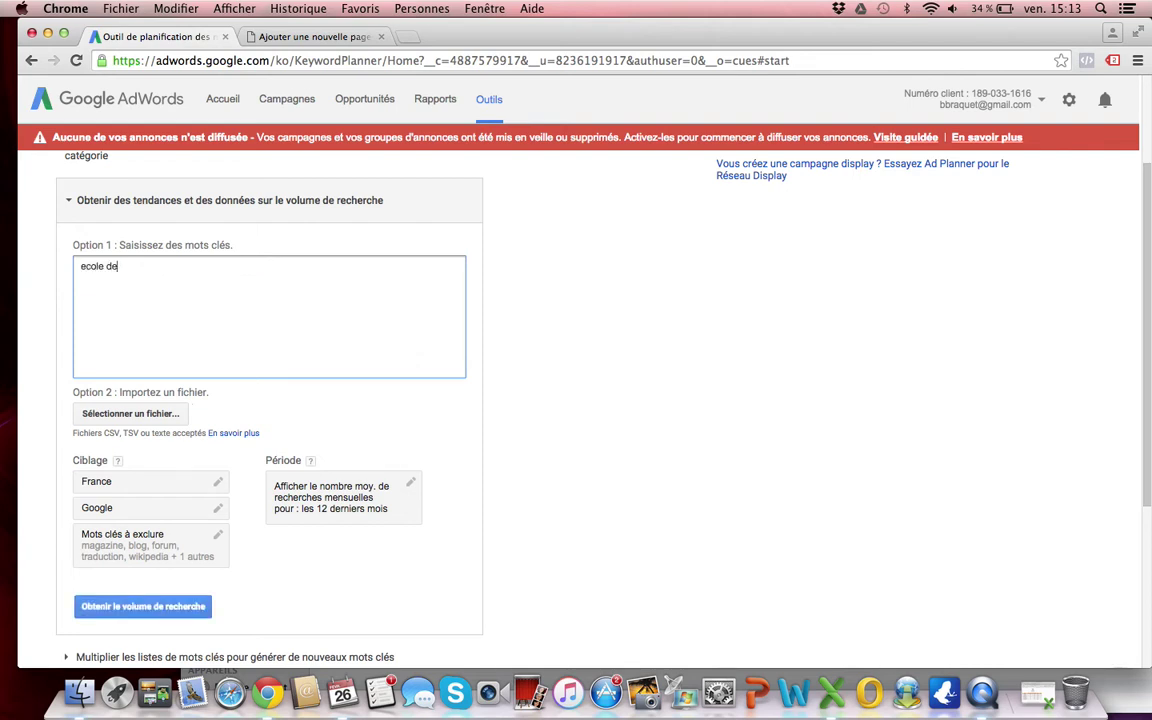
pyautogui.write(' danse')
pyautogui.click(155, 607)
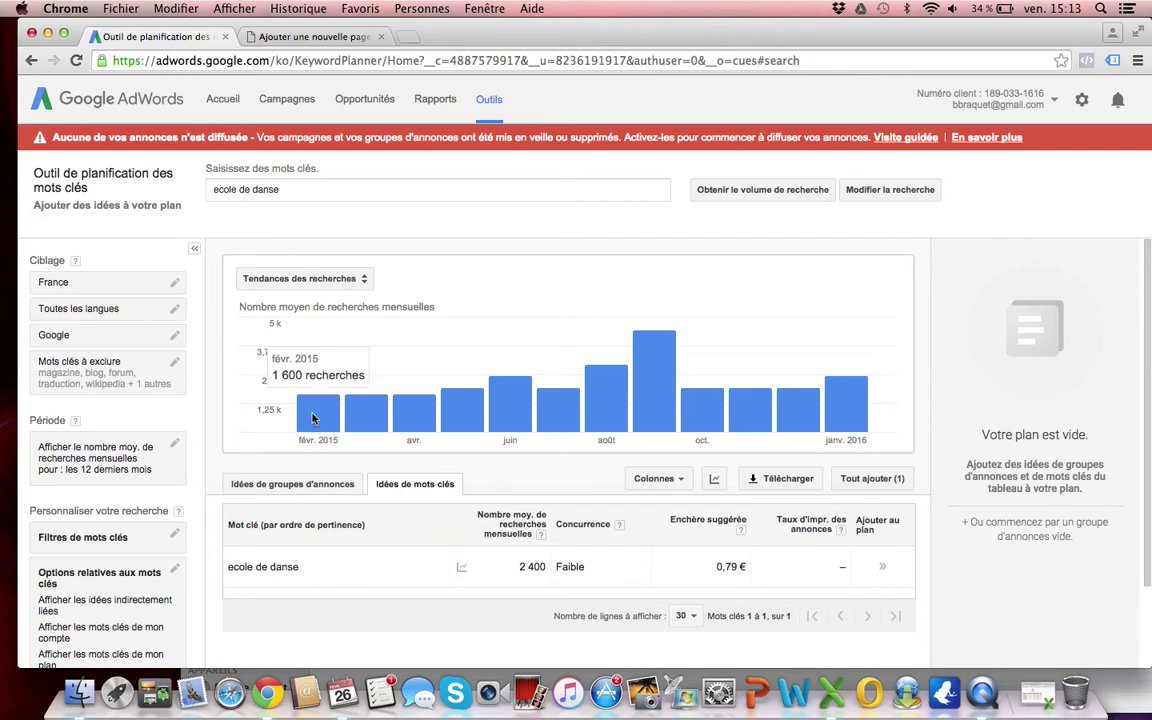
pyautogui.moveTo(390, 422)
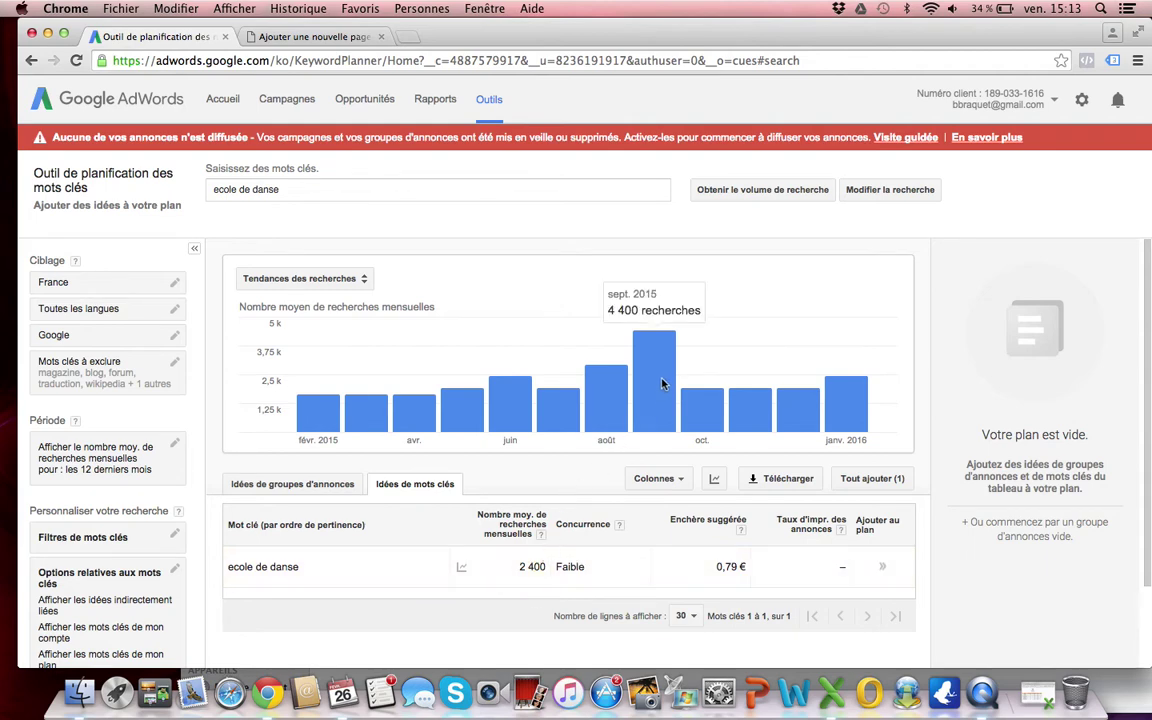
pyautogui.moveTo(606, 409)
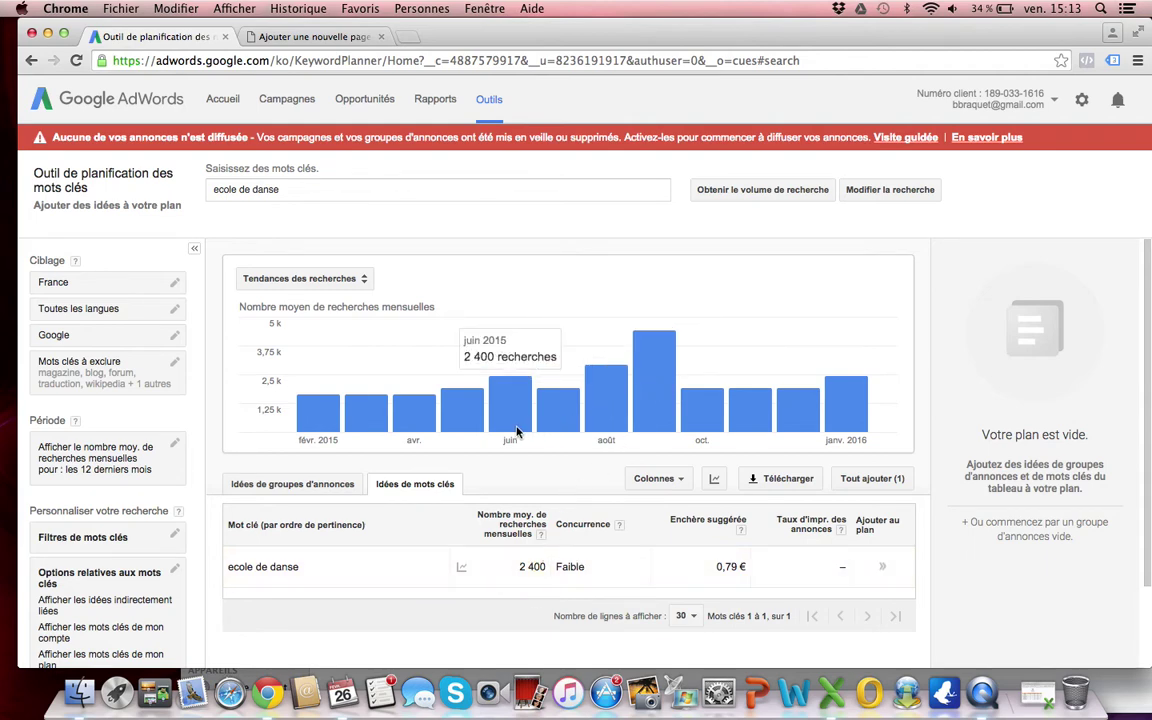
pyautogui.moveTo(655, 395)
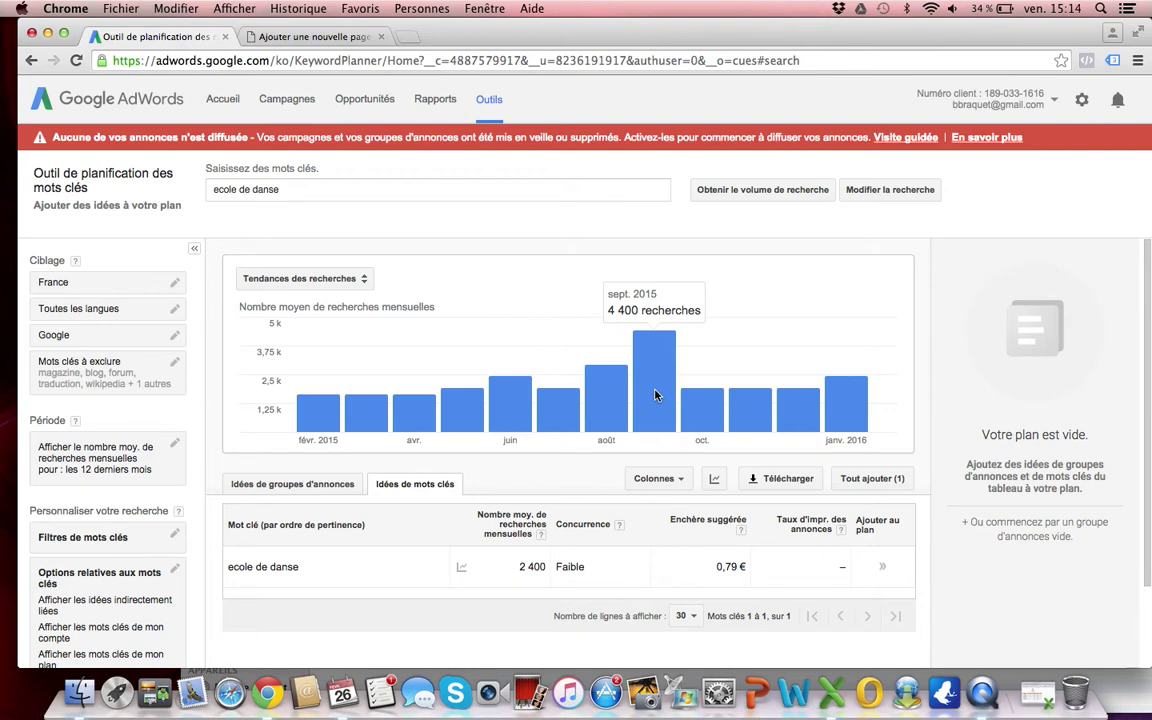
pyautogui.moveTo(321, 408)
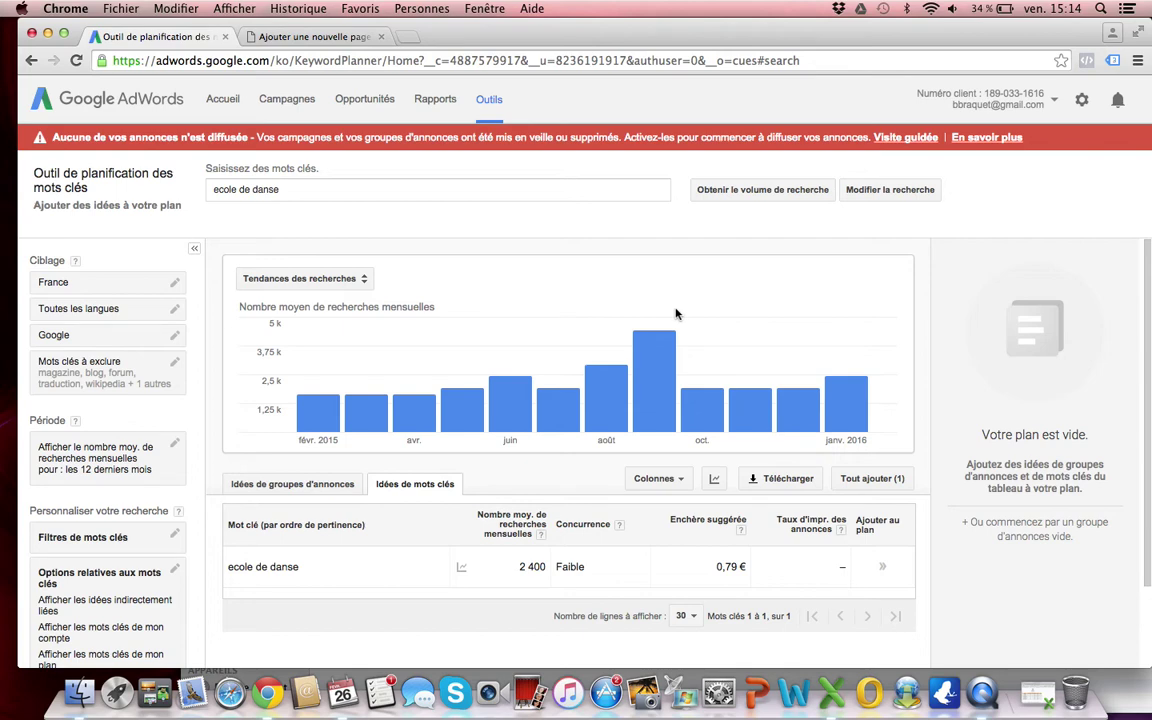
pyautogui.moveTo(677, 328)
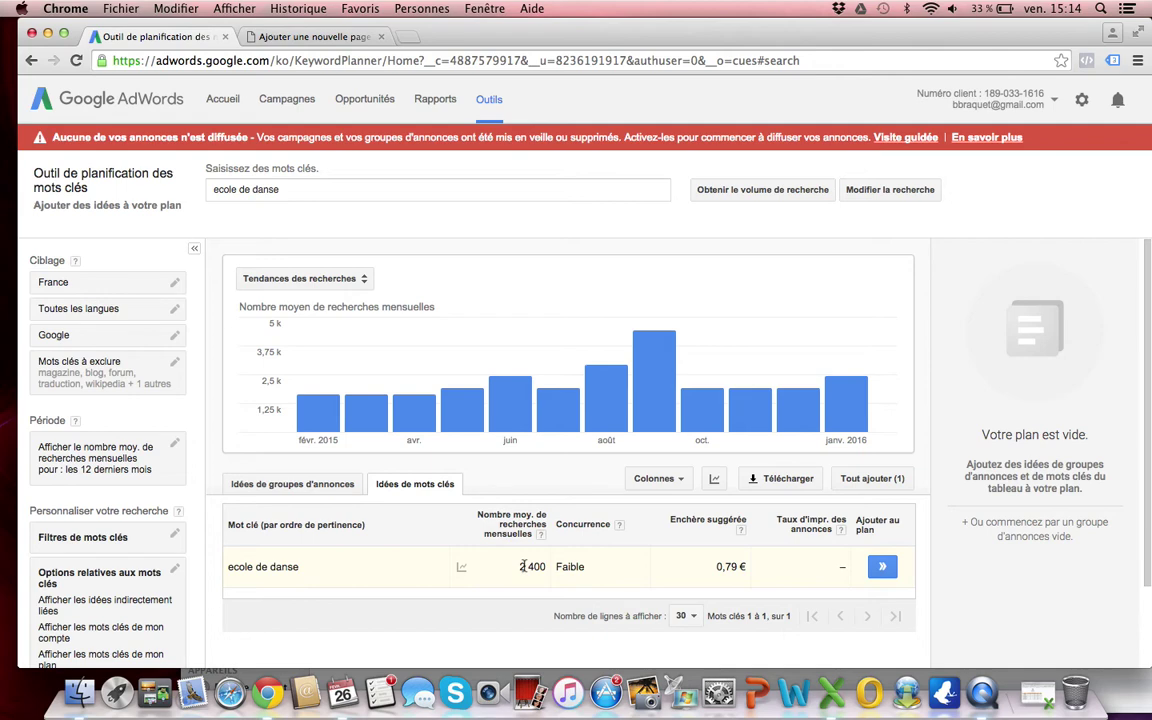
# Replace the searched keyword with "cours de danse" and get its search volume.
pyautogui.moveTo(303, 188); pyautogui.dragTo(188, 191)
pyautogui.write('cours de d')
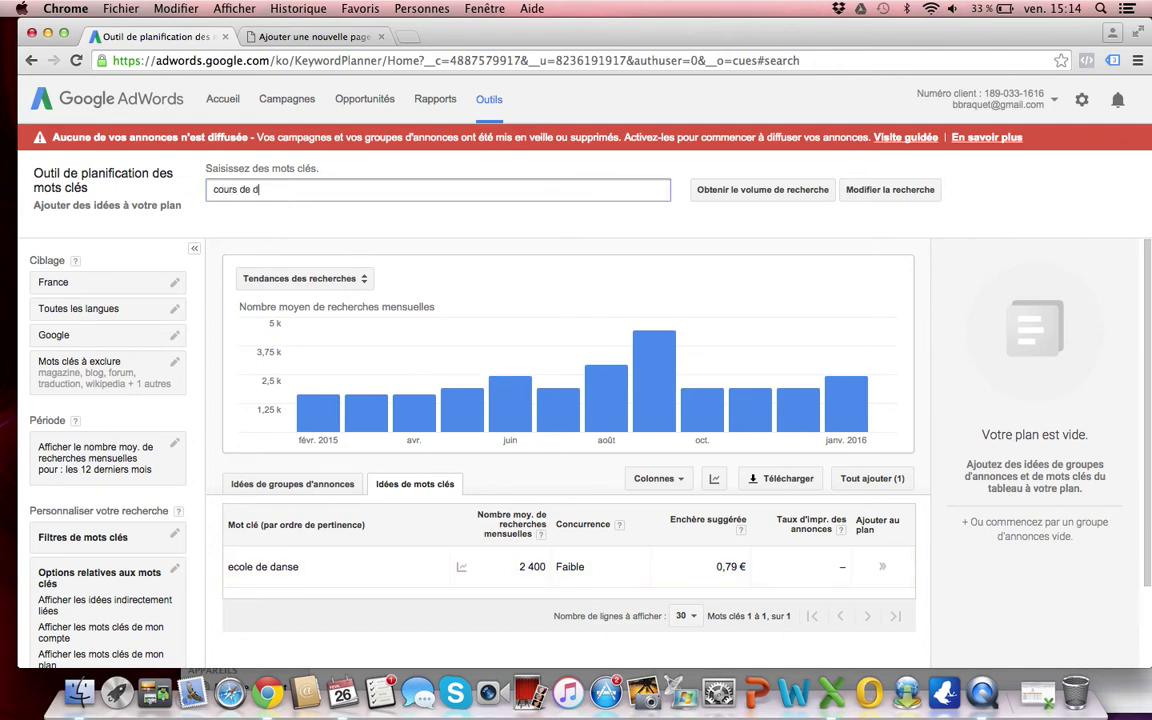
pyautogui.write('anse')
pyautogui.press('Return')
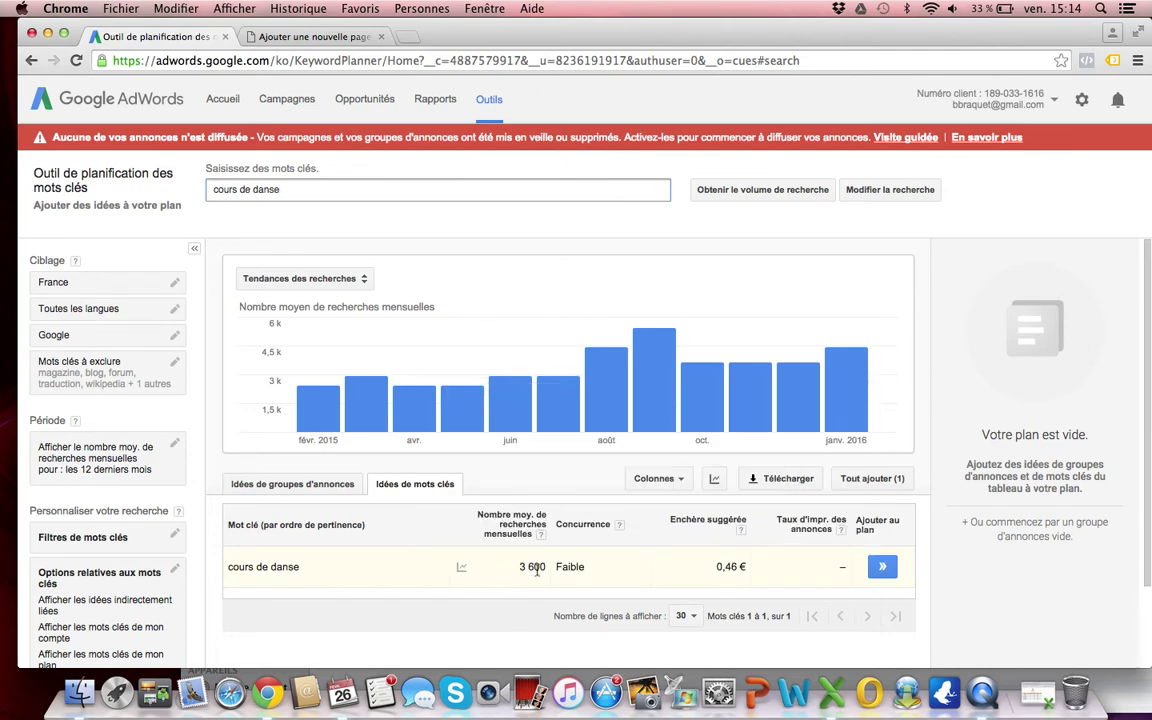
# Replace the searched keyword with "lecon de danse" and get its search volume.
pyautogui.tripleClick(253, 192)
pyautogui.write('lecon')
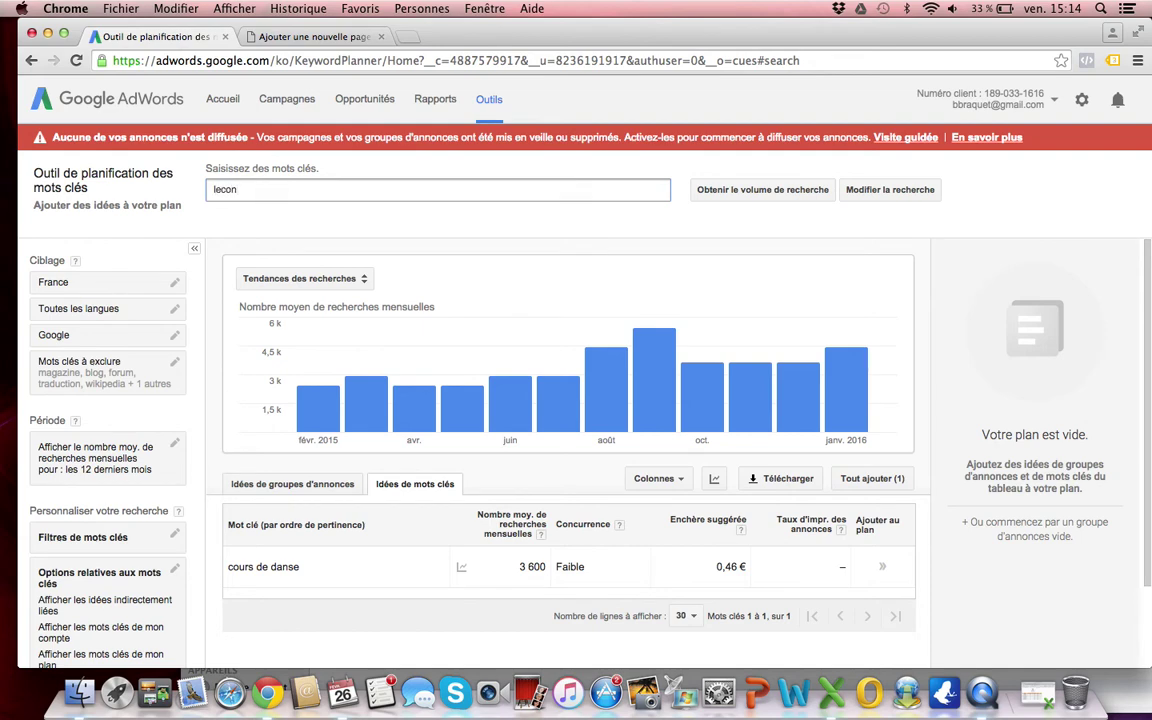
pyautogui.write(' de danse')
pyautogui.press('Return')
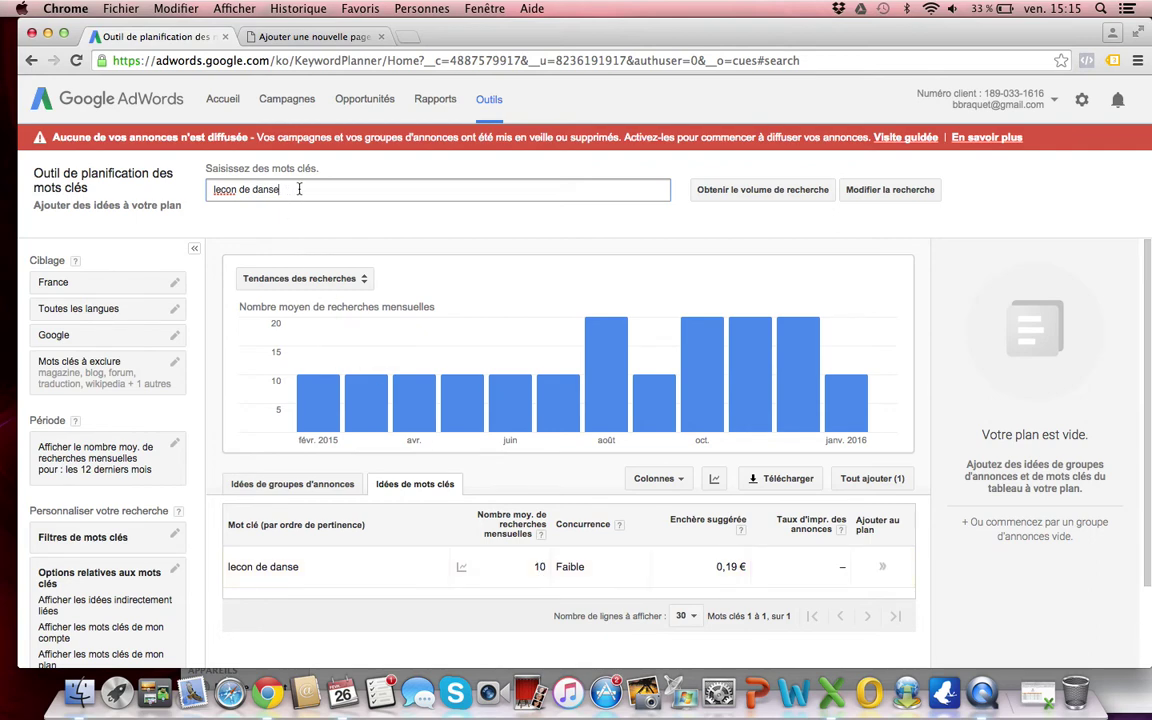
# Get the search volume for the keyword "atelier de danse" in place of the current keyword.
pyautogui.moveTo(288, 188); pyautogui.dragTo(182, 192)
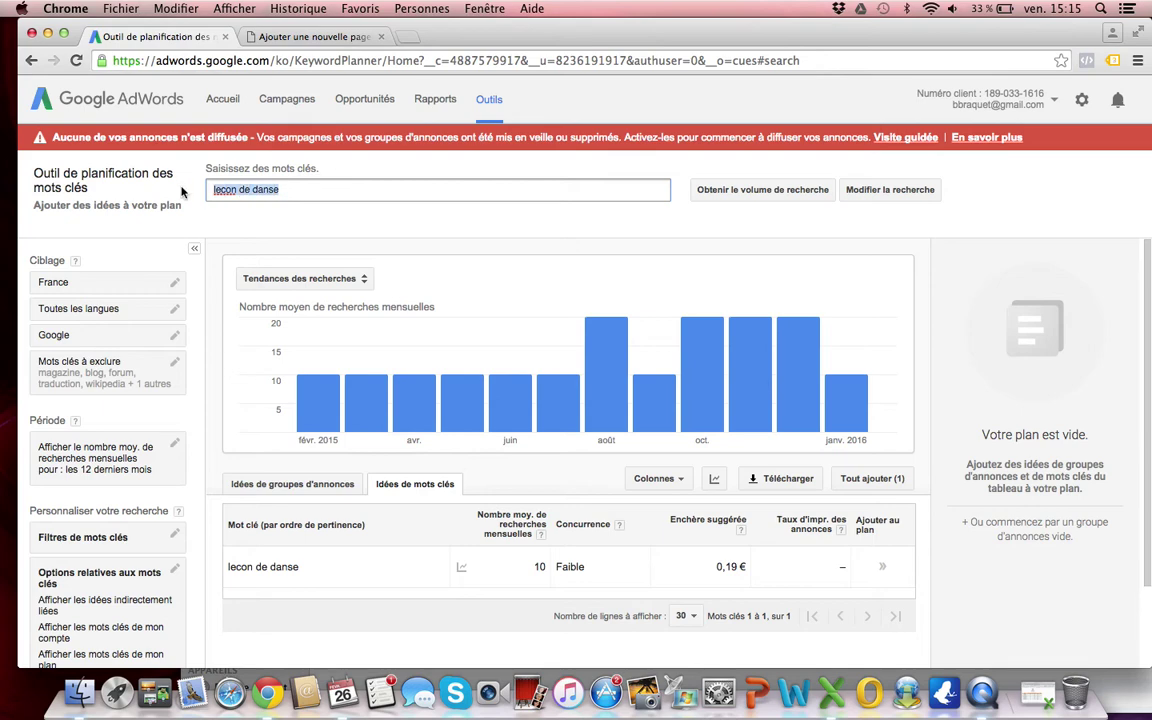
pyautogui.write('atelier de danse')
pyautogui.press('Return')
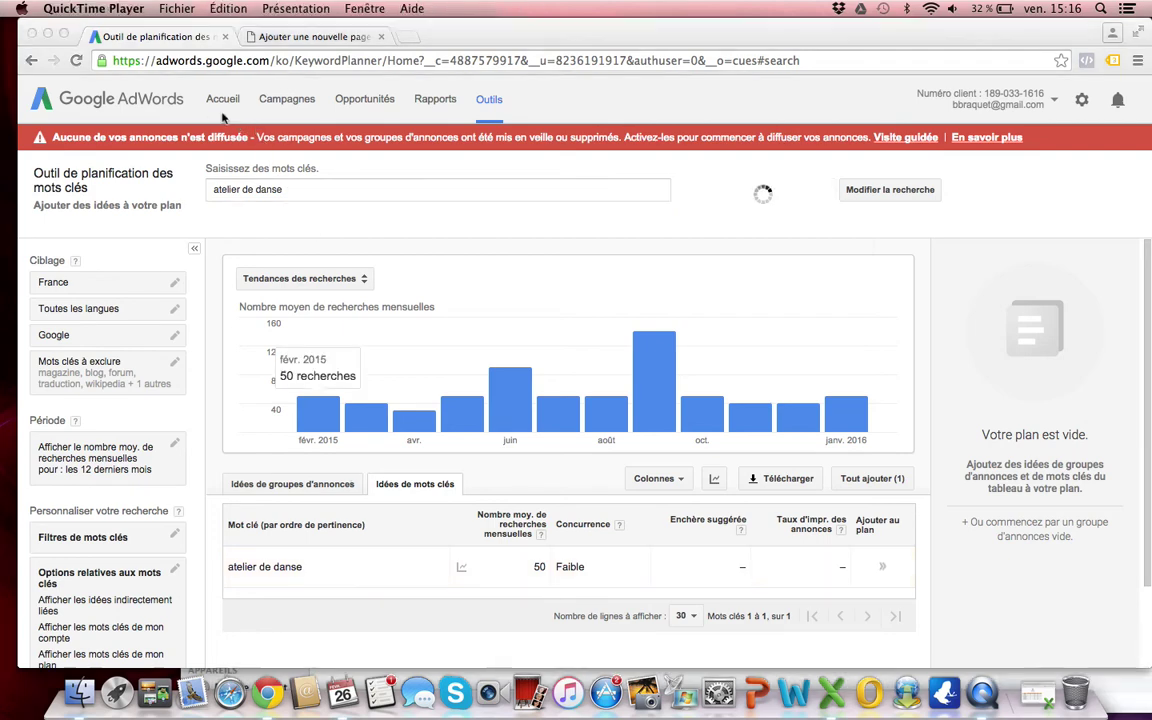
pyautogui.press('Return')
pyautogui.press('ctrl+super+Escape')
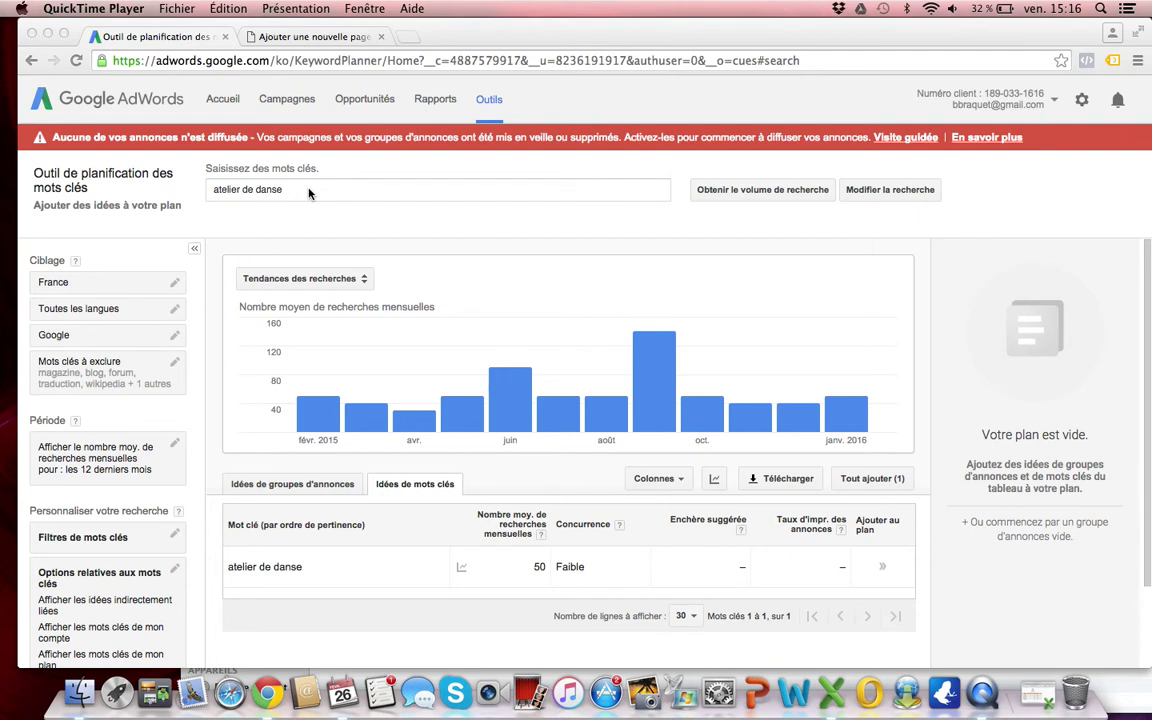
# Replace the searched keyword with "cours de danse à domicile" and get its search volume.
pyautogui.click(296, 193)
pyautogui.moveTo(294, 193); pyautogui.dragTo(210, 193)
pyautogui.write('cours')
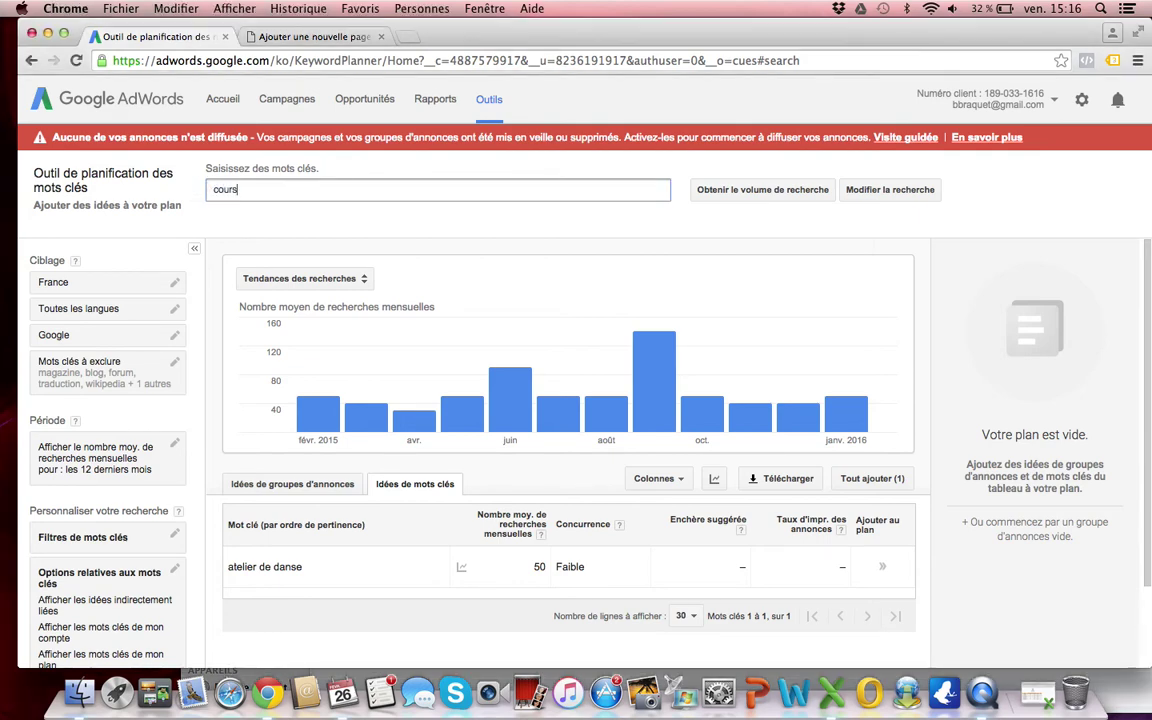
pyautogui.write(' de danse à domicile')
pyautogui.press('Return')
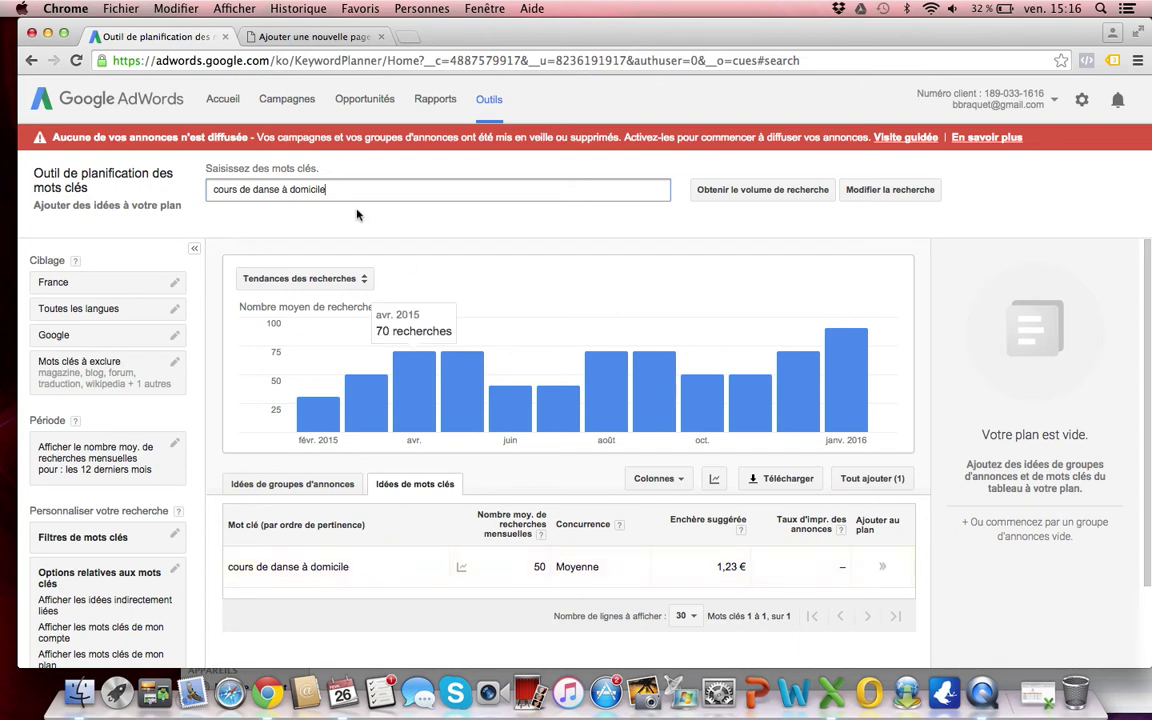
# Get the search volumes for "cours de danse couple" and "cours de danse enfant", one after the other.
pyautogui.moveTo(329, 193); pyautogui.dragTo(284, 190)
pyautogui.write('couple')
pyautogui.press('Return')
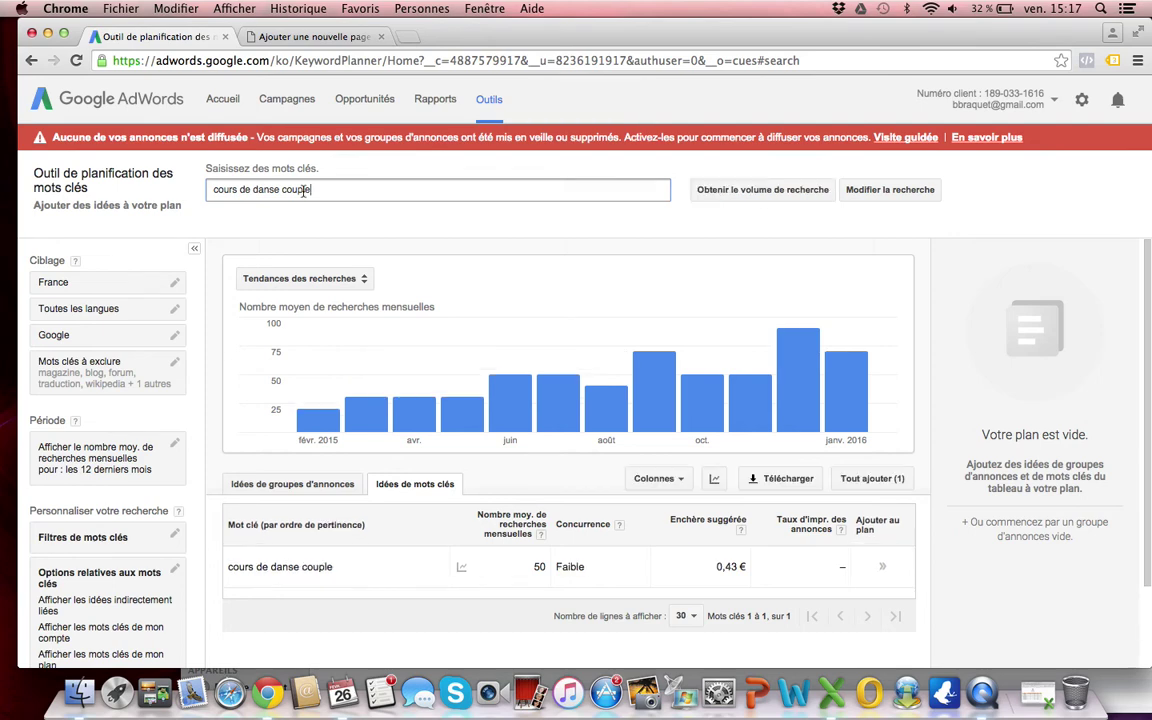
pyautogui.moveTo(311, 190); pyautogui.dragTo(288, 191)
pyautogui.write('enfant')
pyautogui.press('Return')
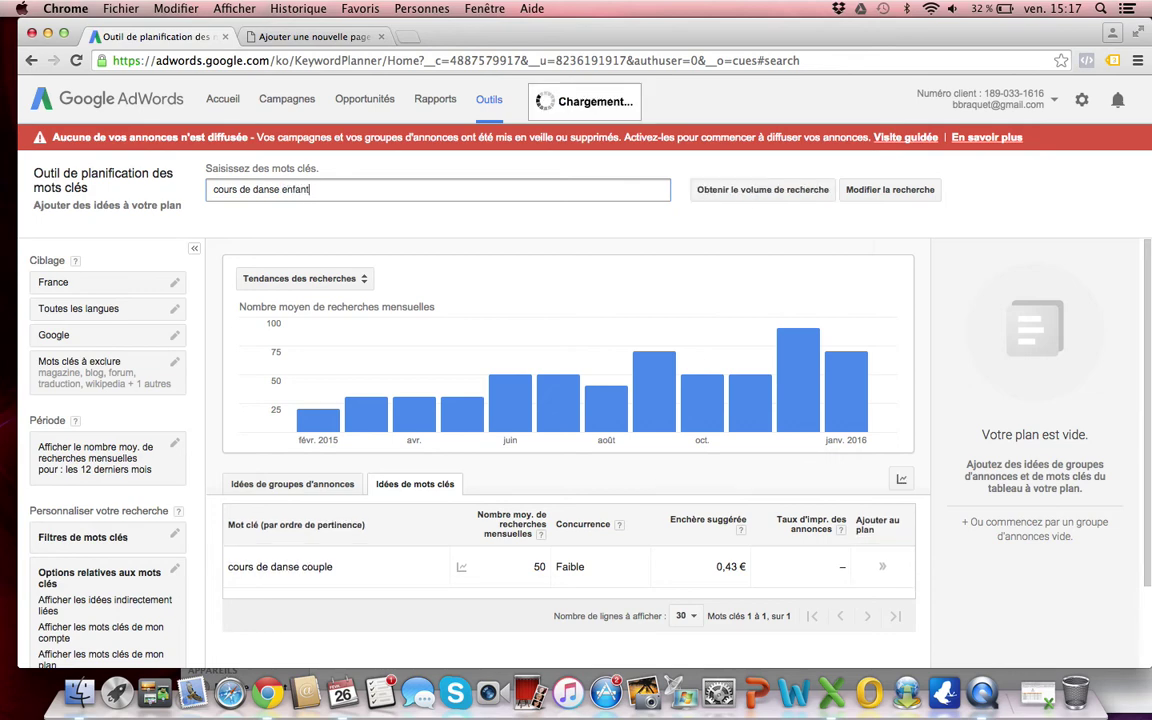
# Get the search volumes for "cours de danse hip hop" and "cours de danse moderne", one after the other.
pyautogui.doubleClick(297, 190)
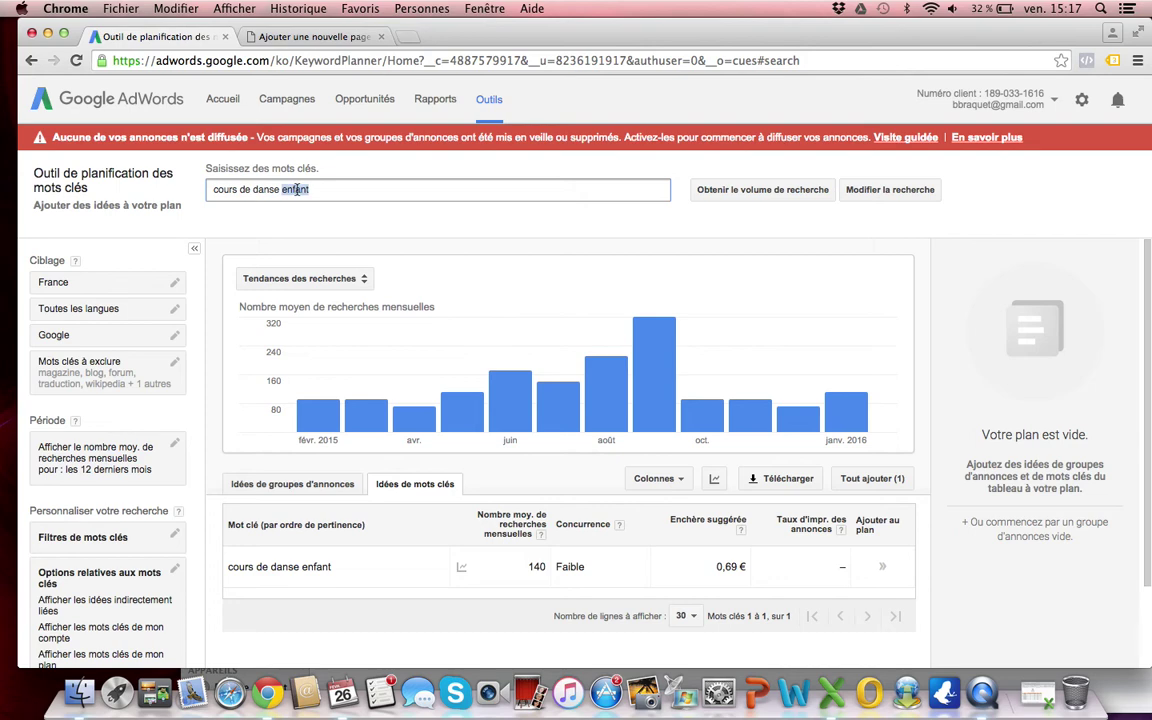
pyautogui.write('hip hop')
pyautogui.press('Return')
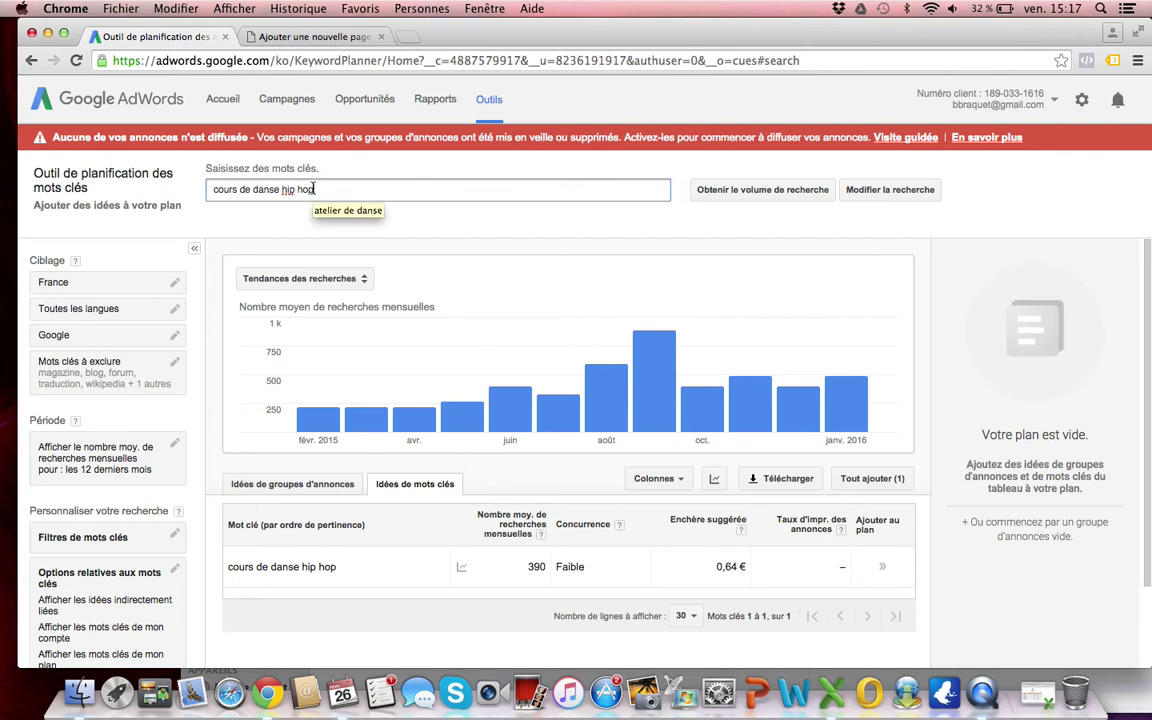
pyautogui.moveTo(314, 189); pyautogui.dragTo(282, 190)
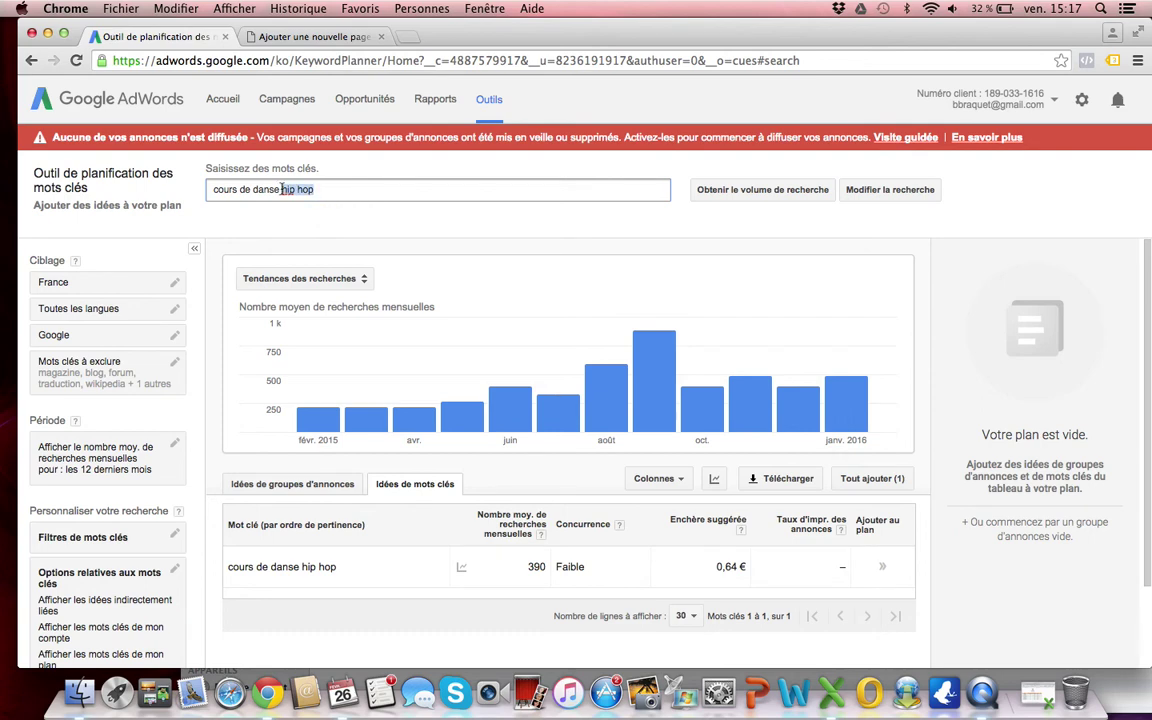
pyautogui.write('moderne')
pyautogui.press('Return')
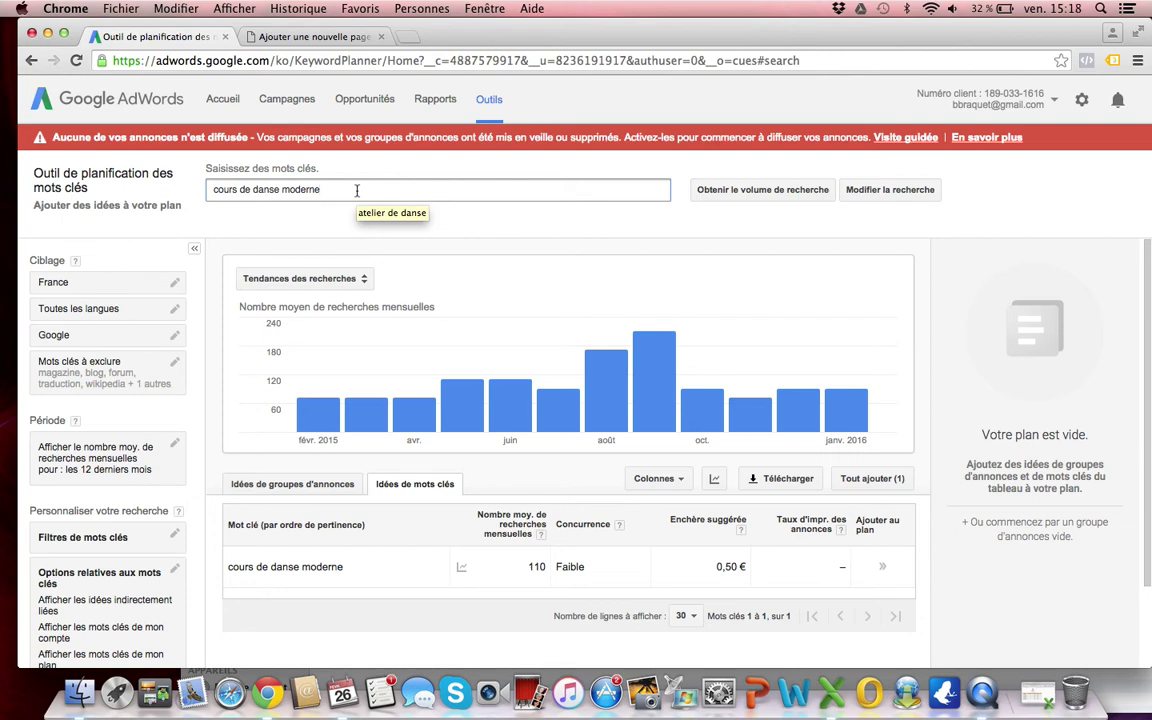
# Switch to the Excel workbook of keywords and review the "Cours de danse" row and the longer queries in A21:A28.
pyautogui.click(1036, 696)
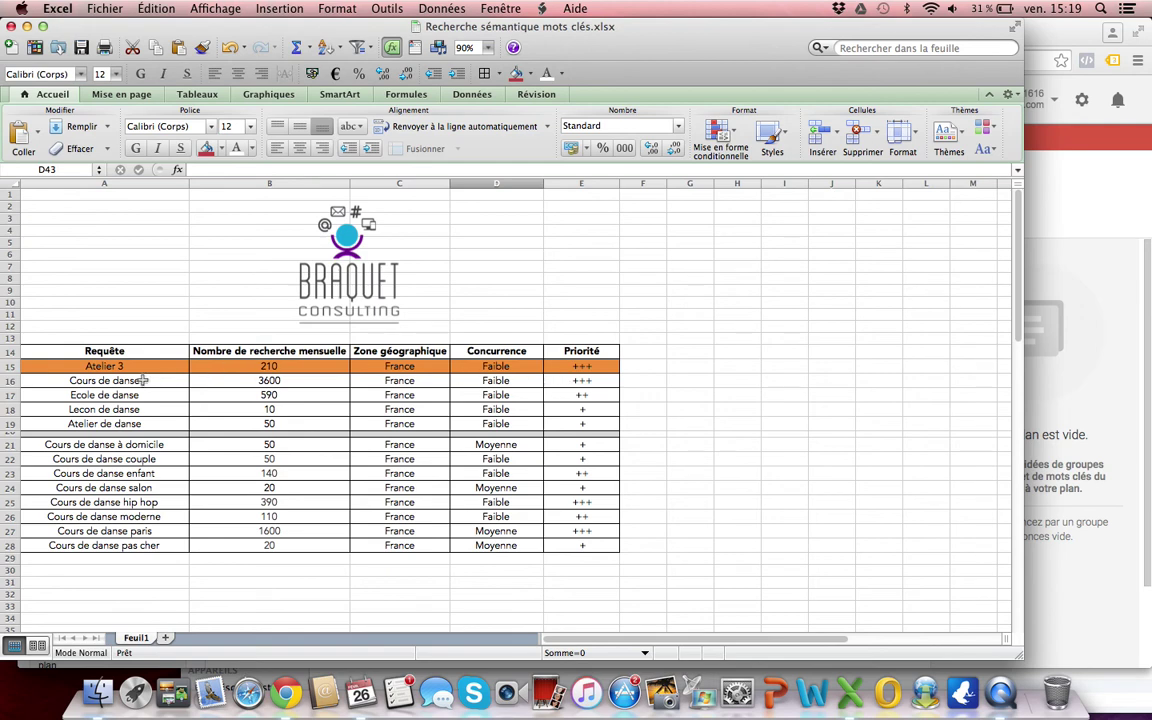
pyautogui.moveTo(115, 380); pyautogui.dragTo(566, 378)
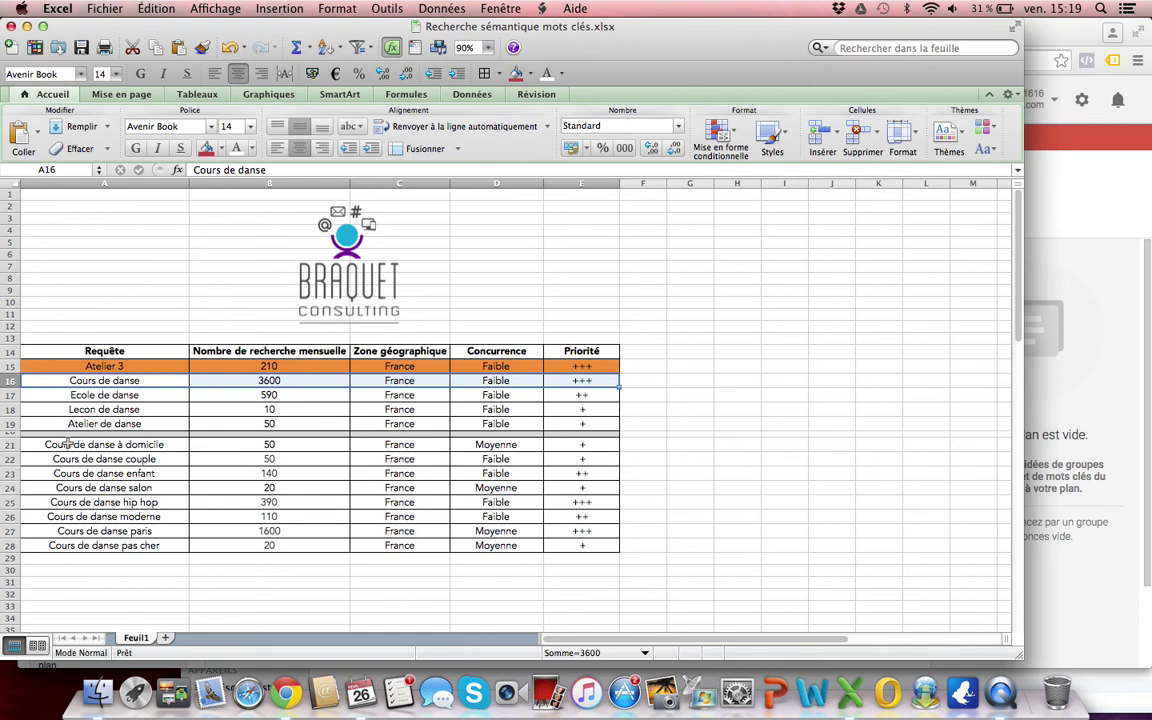
pyautogui.moveTo(57, 444); pyautogui.dragTo(58, 545)
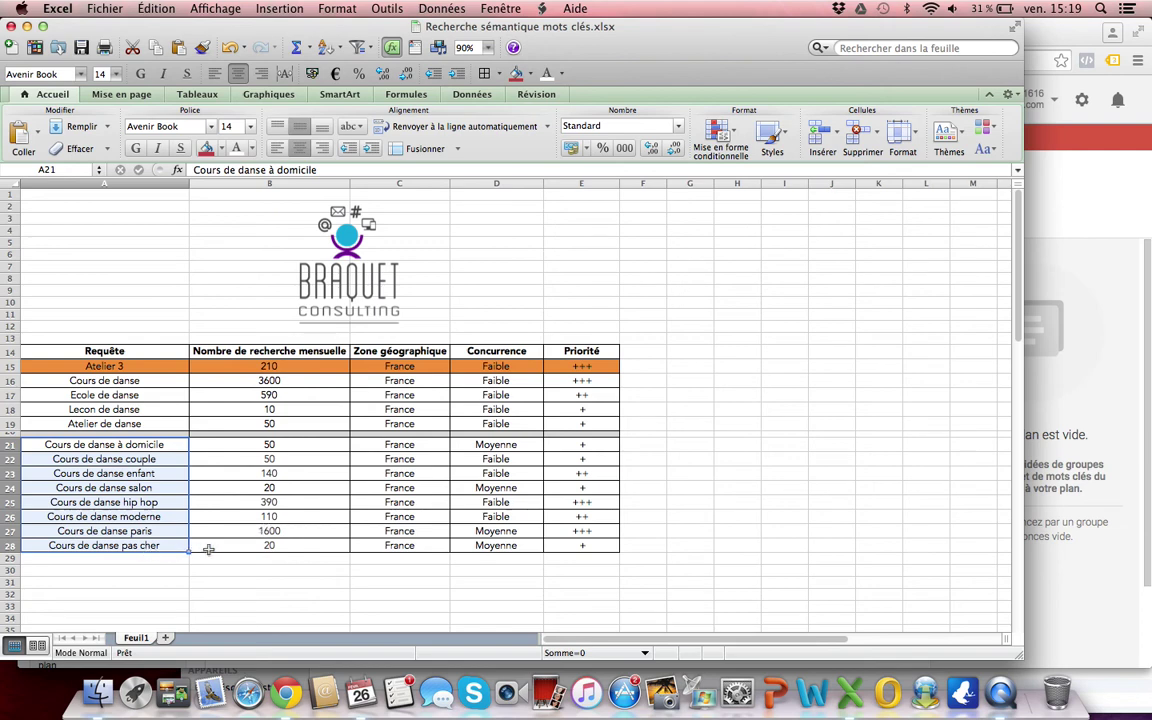
pyautogui.click(275, 566)
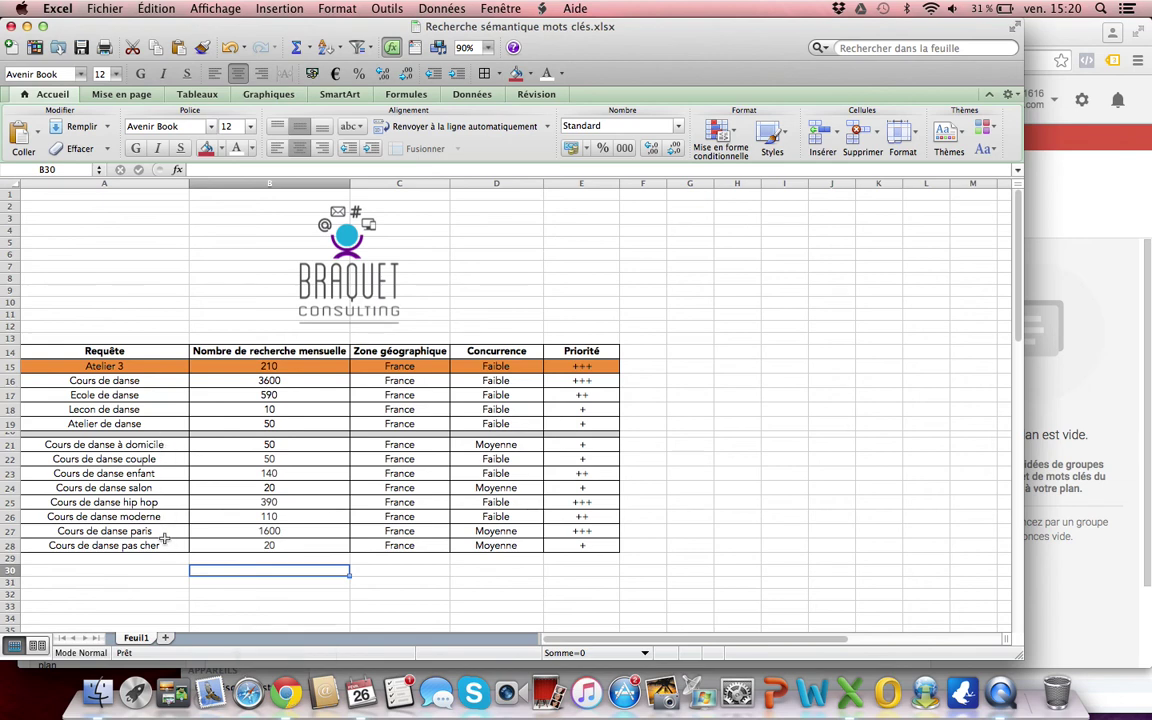
# Take the query "Cours de danse paris" from cell A27 and enter it as the title of the new WordPress page in Chrome.
pyautogui.click(125, 531)
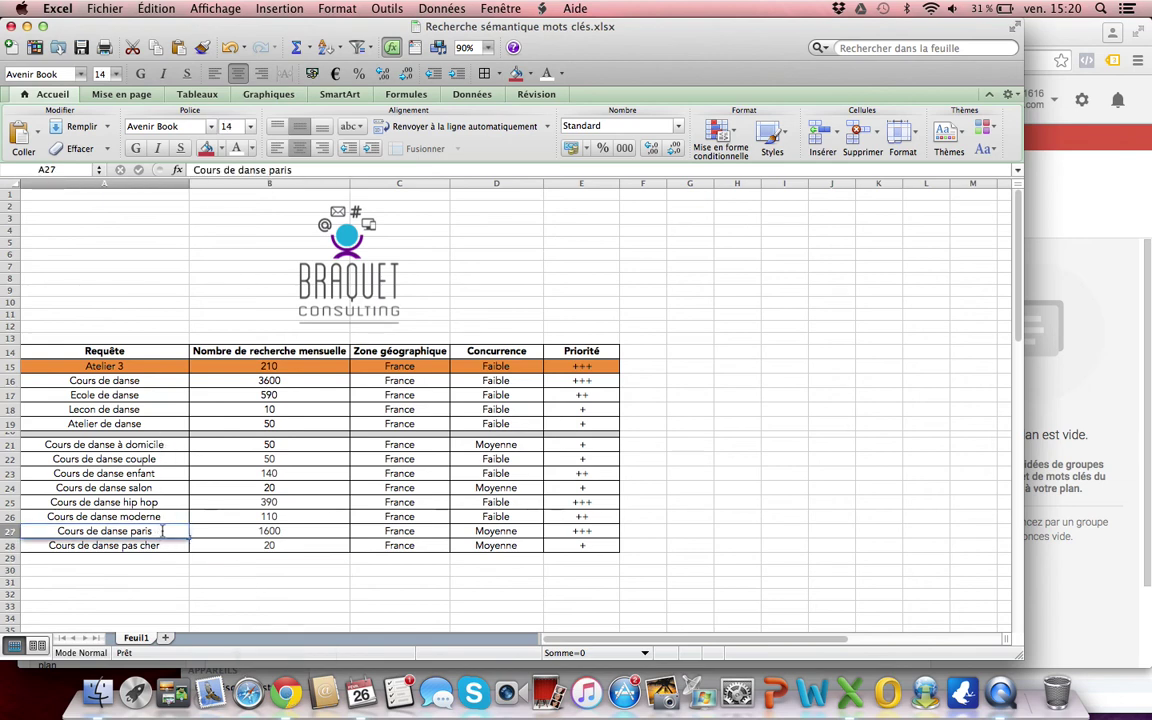
pyautogui.doubleClick(57, 531)
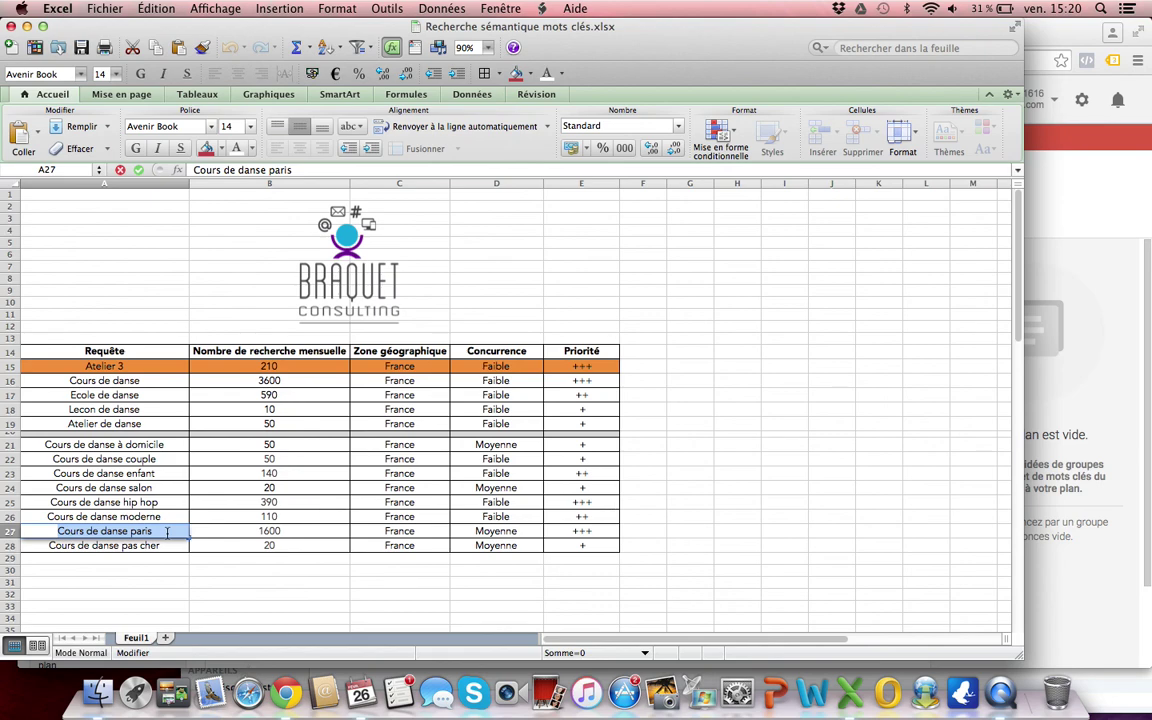
pyautogui.click(285, 692)
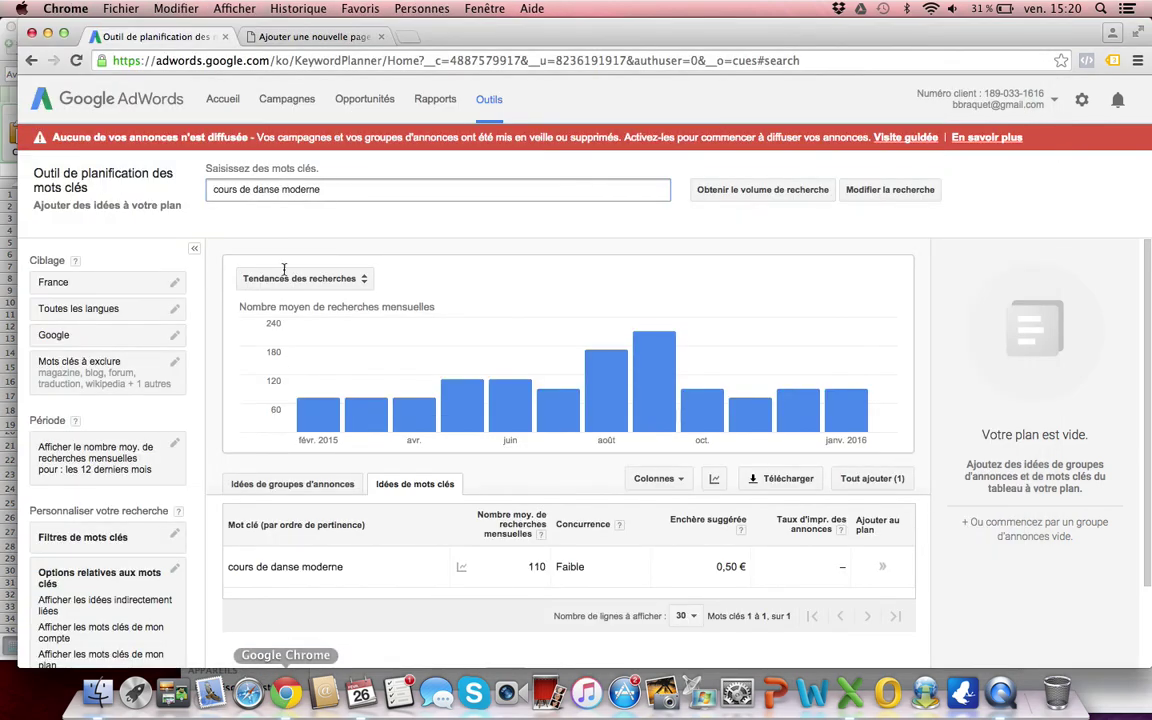
pyautogui.click(281, 36)
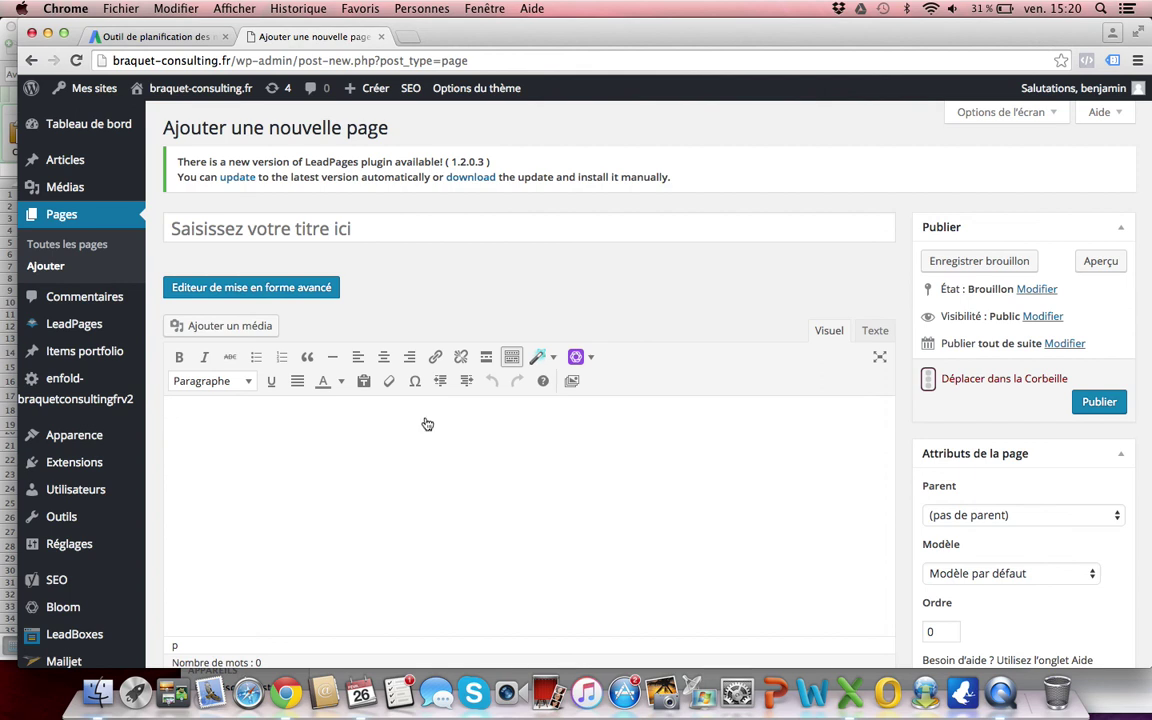
pyautogui.click(283, 228)
pyautogui.write('Cours de danse paris')
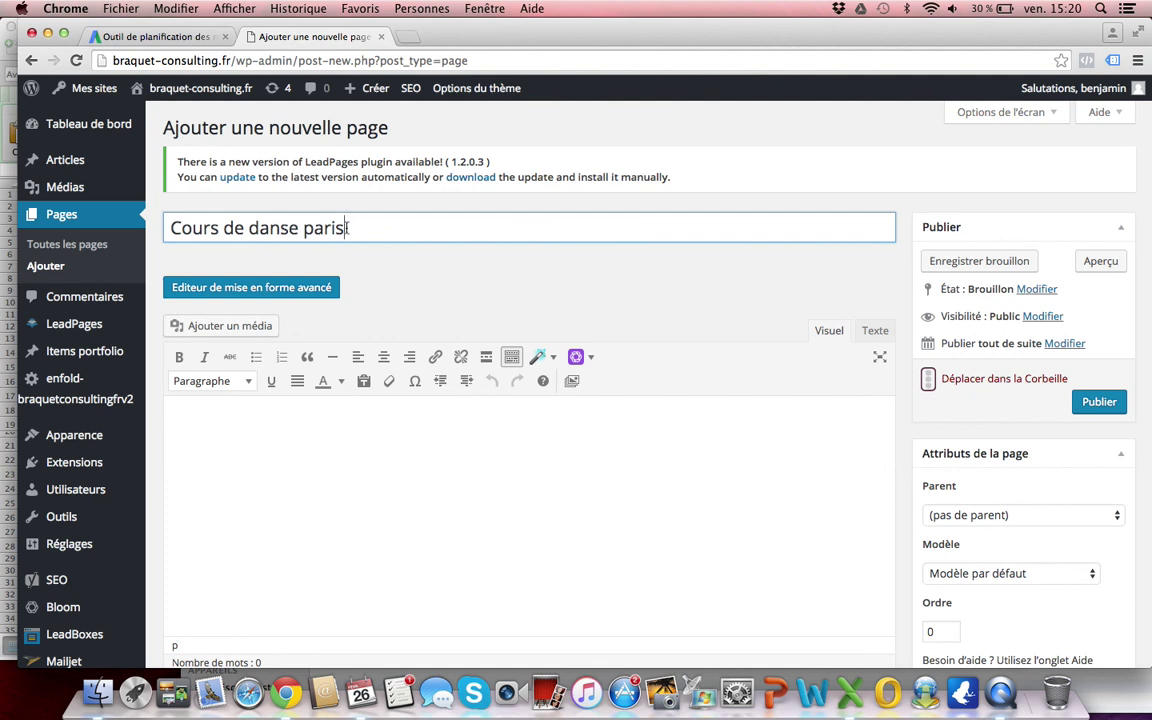
# Add the text "Cours de danse paris" to the page body and format it as a Titre 2 heading.
pyautogui.click(270, 422)
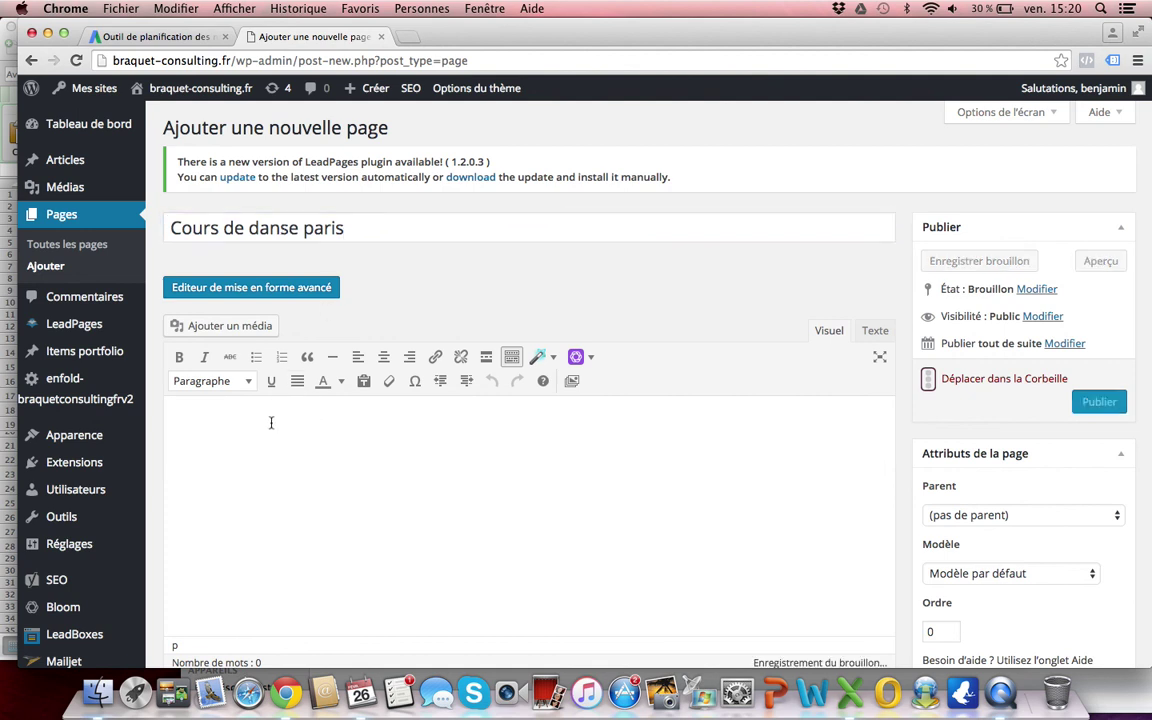
pyautogui.write('Cours de danse paris')
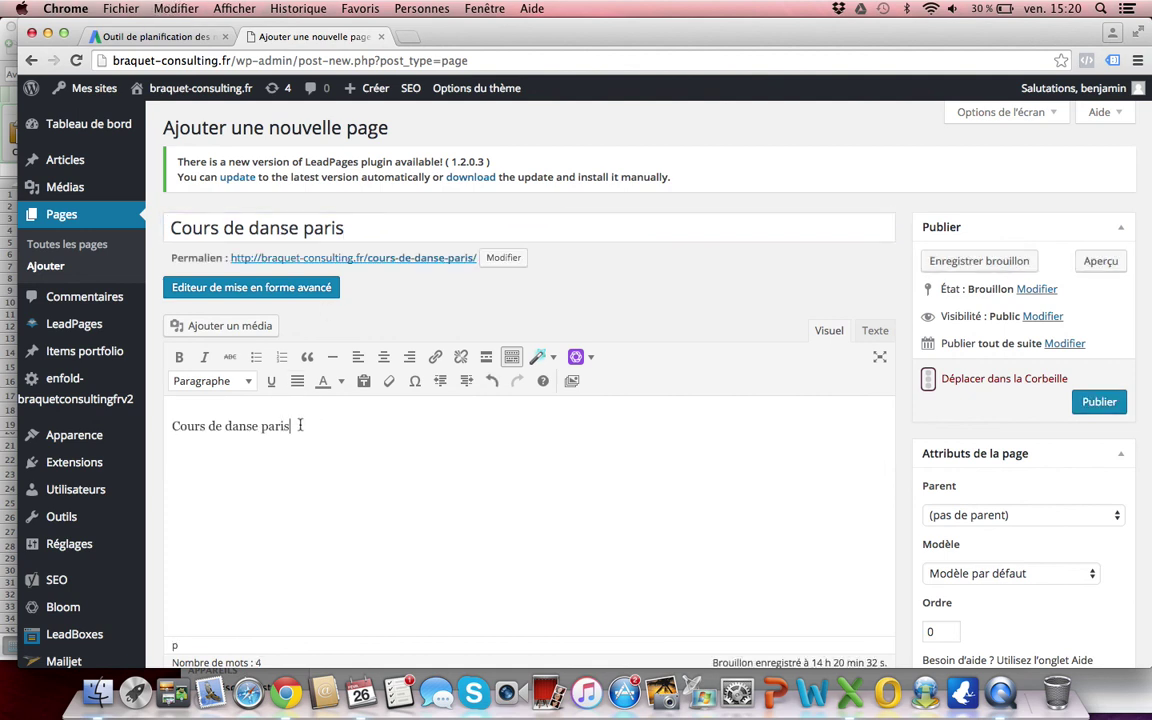
pyautogui.moveTo(299, 425); pyautogui.dragTo(158, 426)
pyautogui.press('super+c')
pyautogui.click(249, 382)
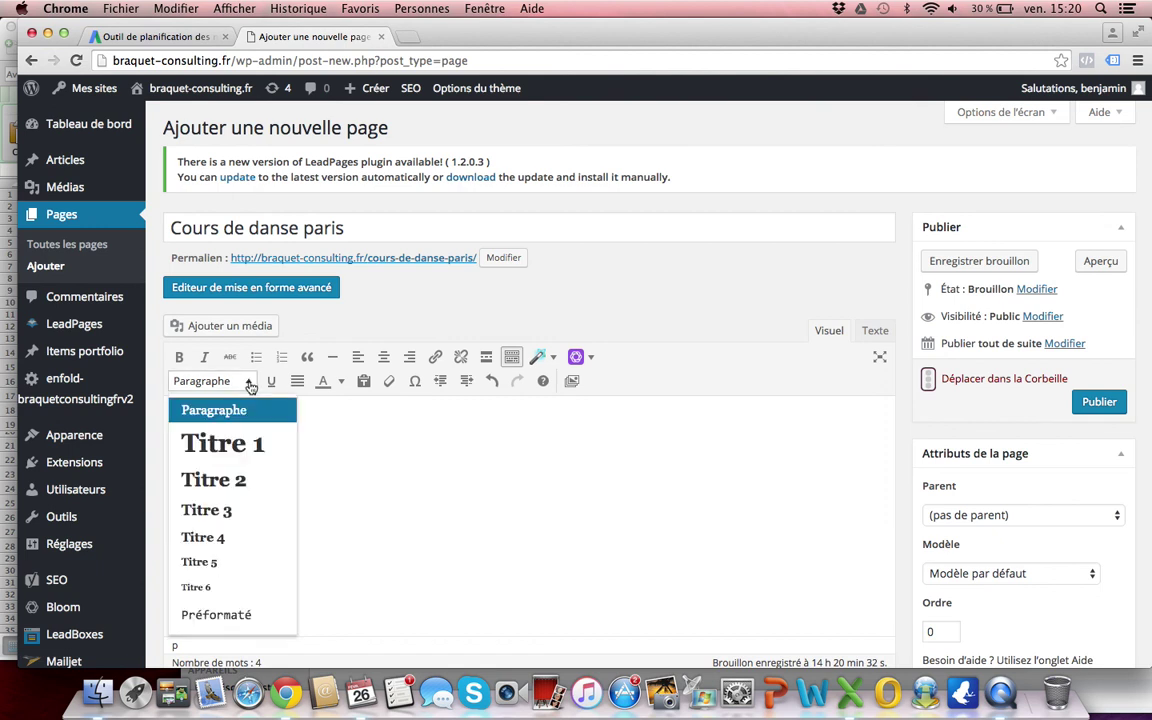
pyautogui.click(222, 478)
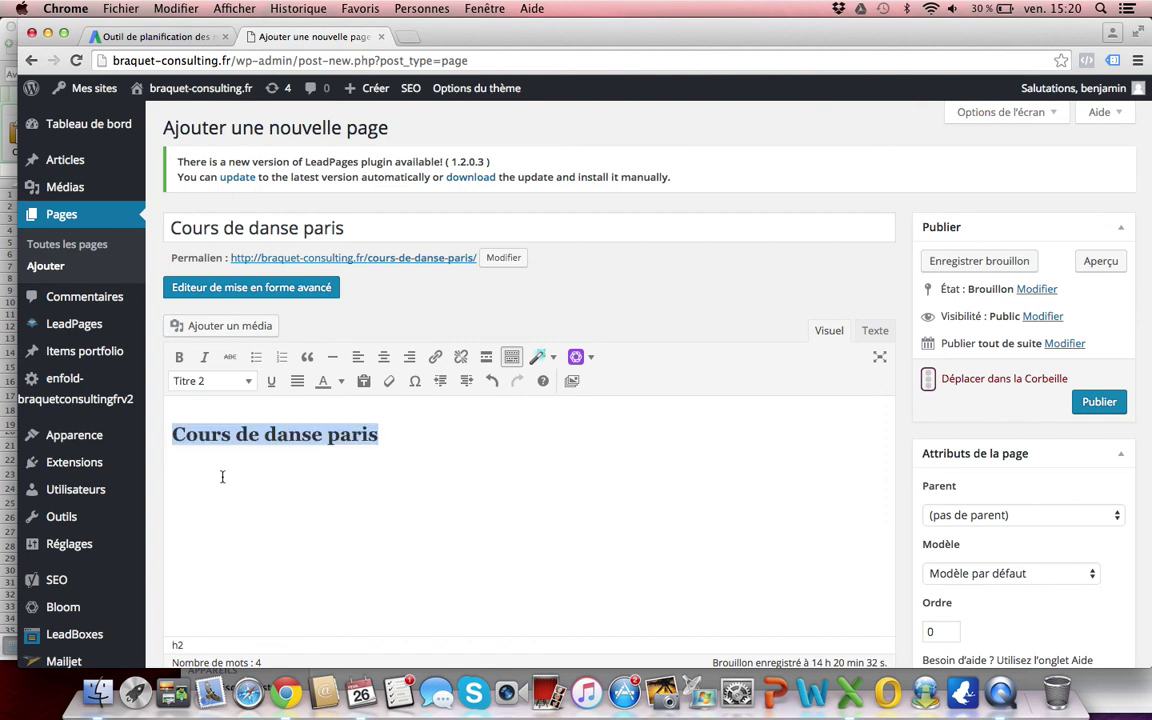
pyautogui.click(419, 435)
# Set the page's main keyword in Yoast SEO to "Cours de danse paris".
pyautogui.scroll(-5, 419, 435)
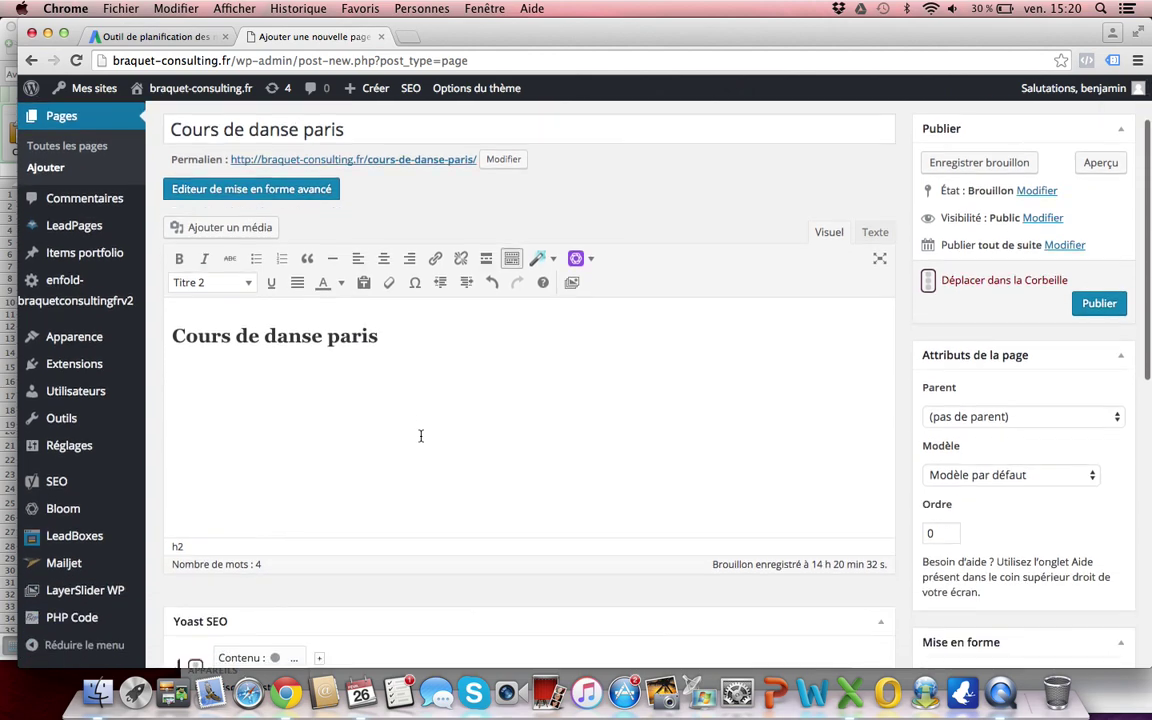
pyautogui.scroll(-3, 420, 441)
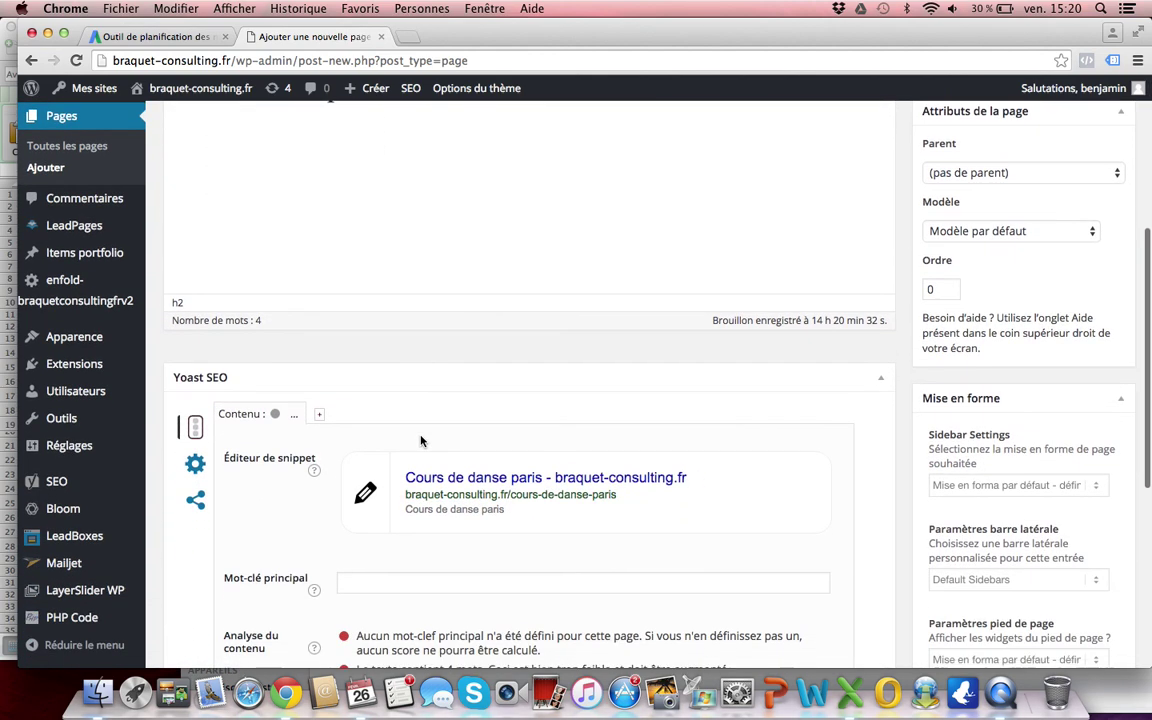
pyautogui.scroll(-2, 420, 441)
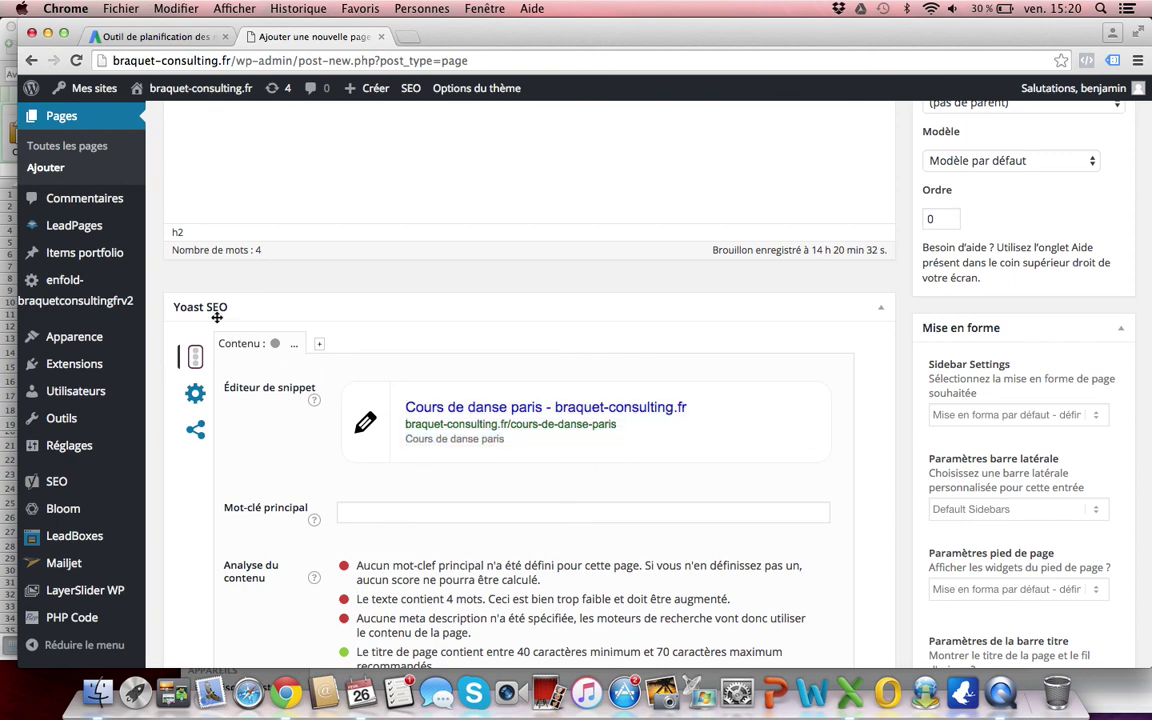
pyautogui.click(382, 511)
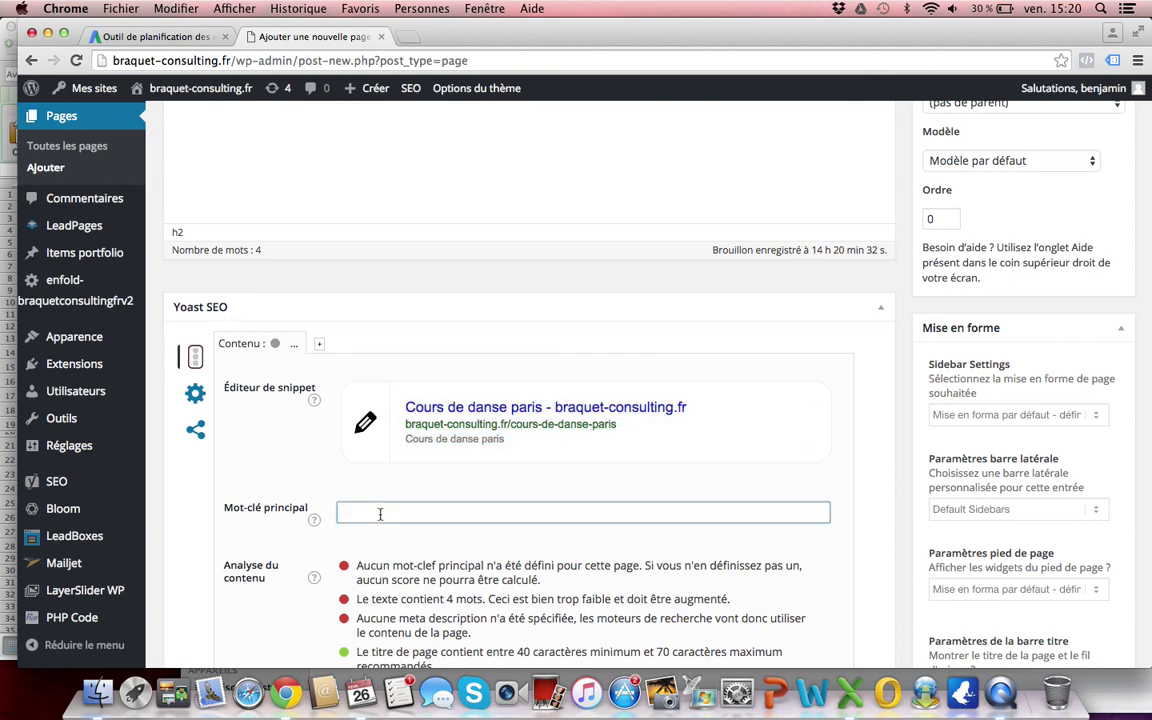
pyautogui.press('super+v')
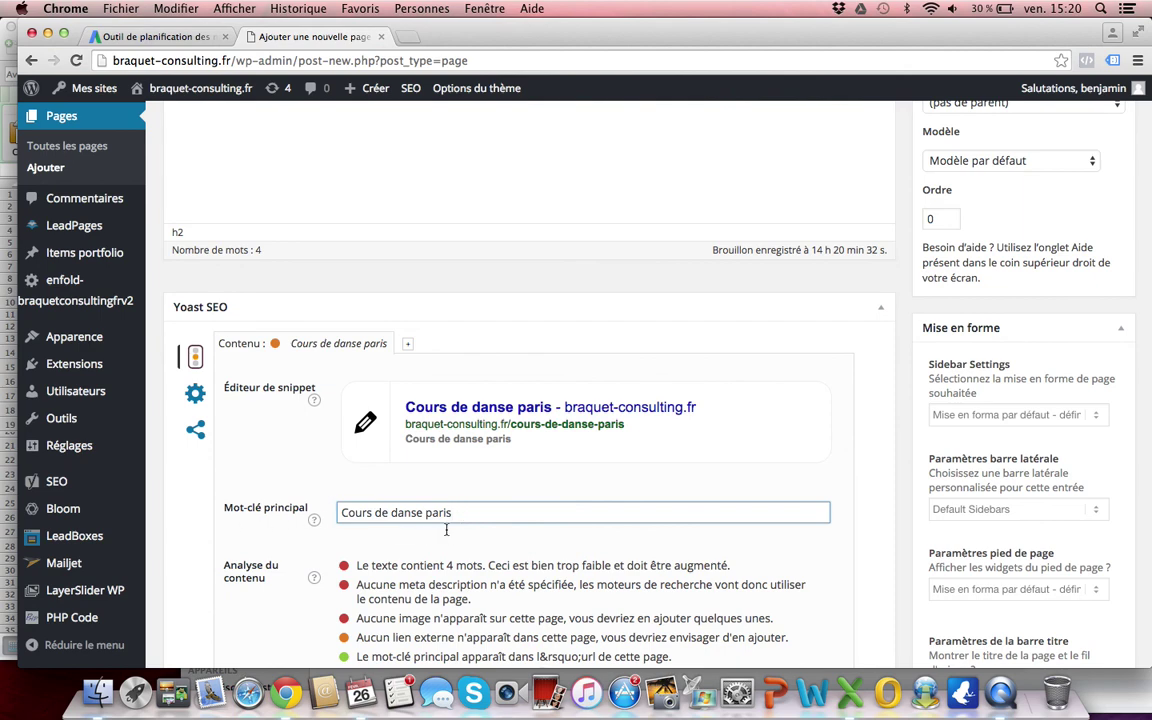
pyautogui.scroll(3, 447, 535)
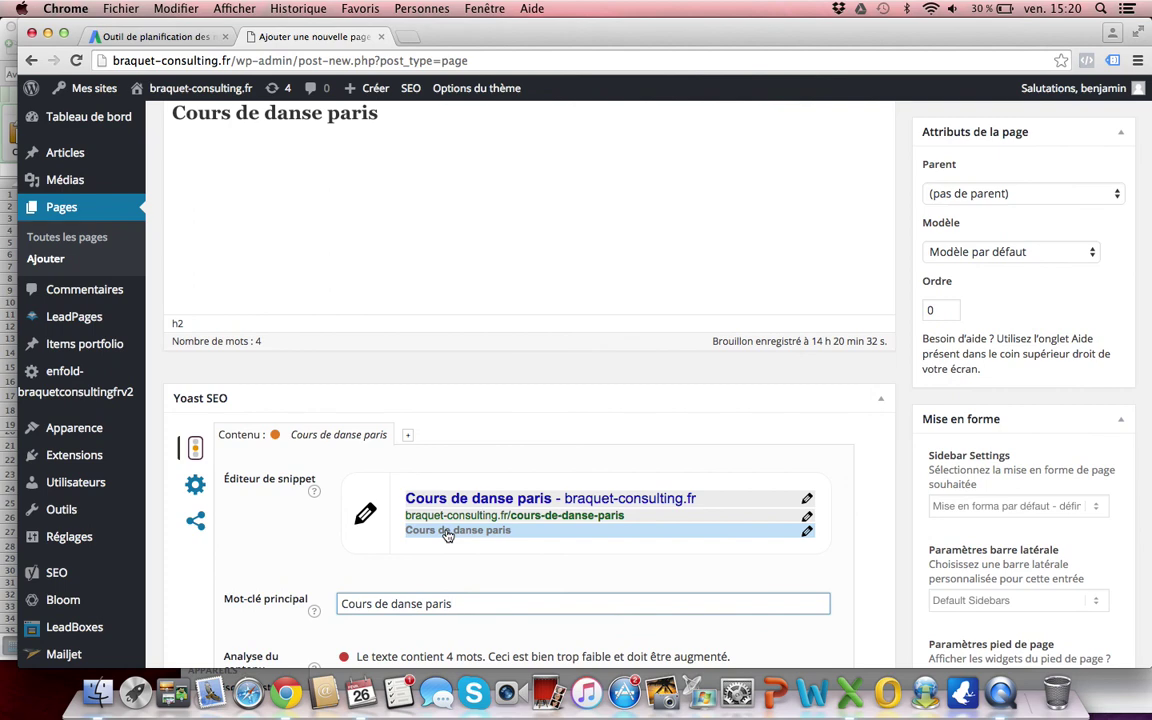
pyautogui.scroll(8, 447, 535)
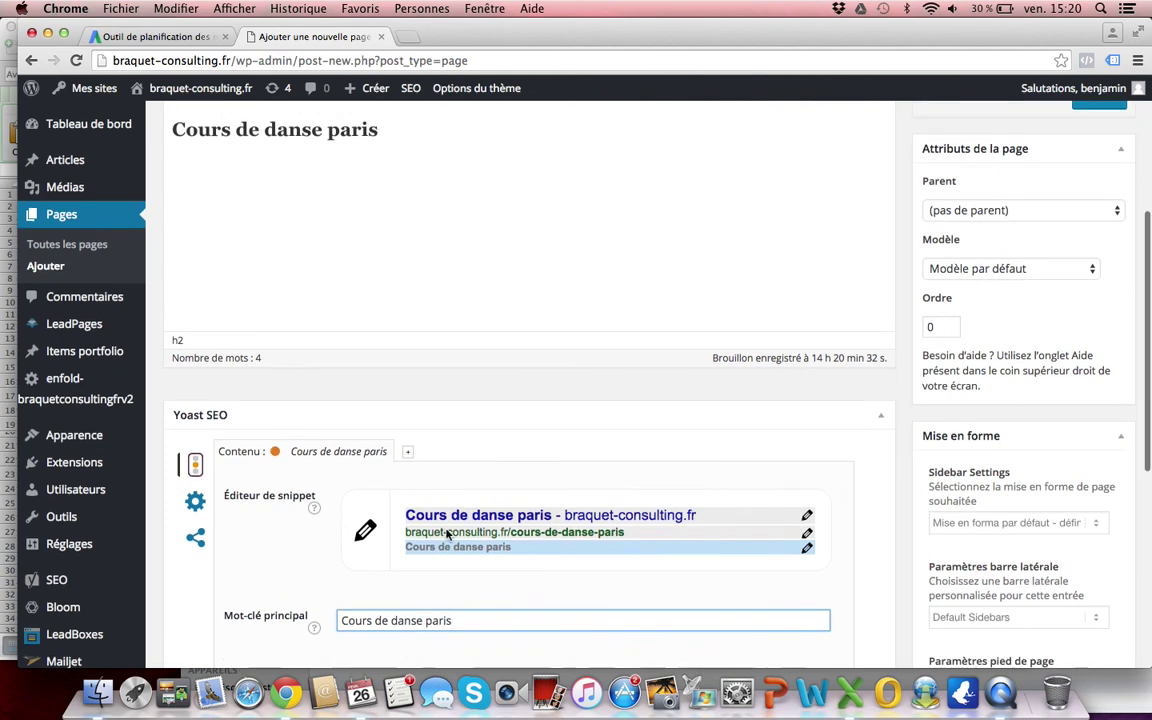